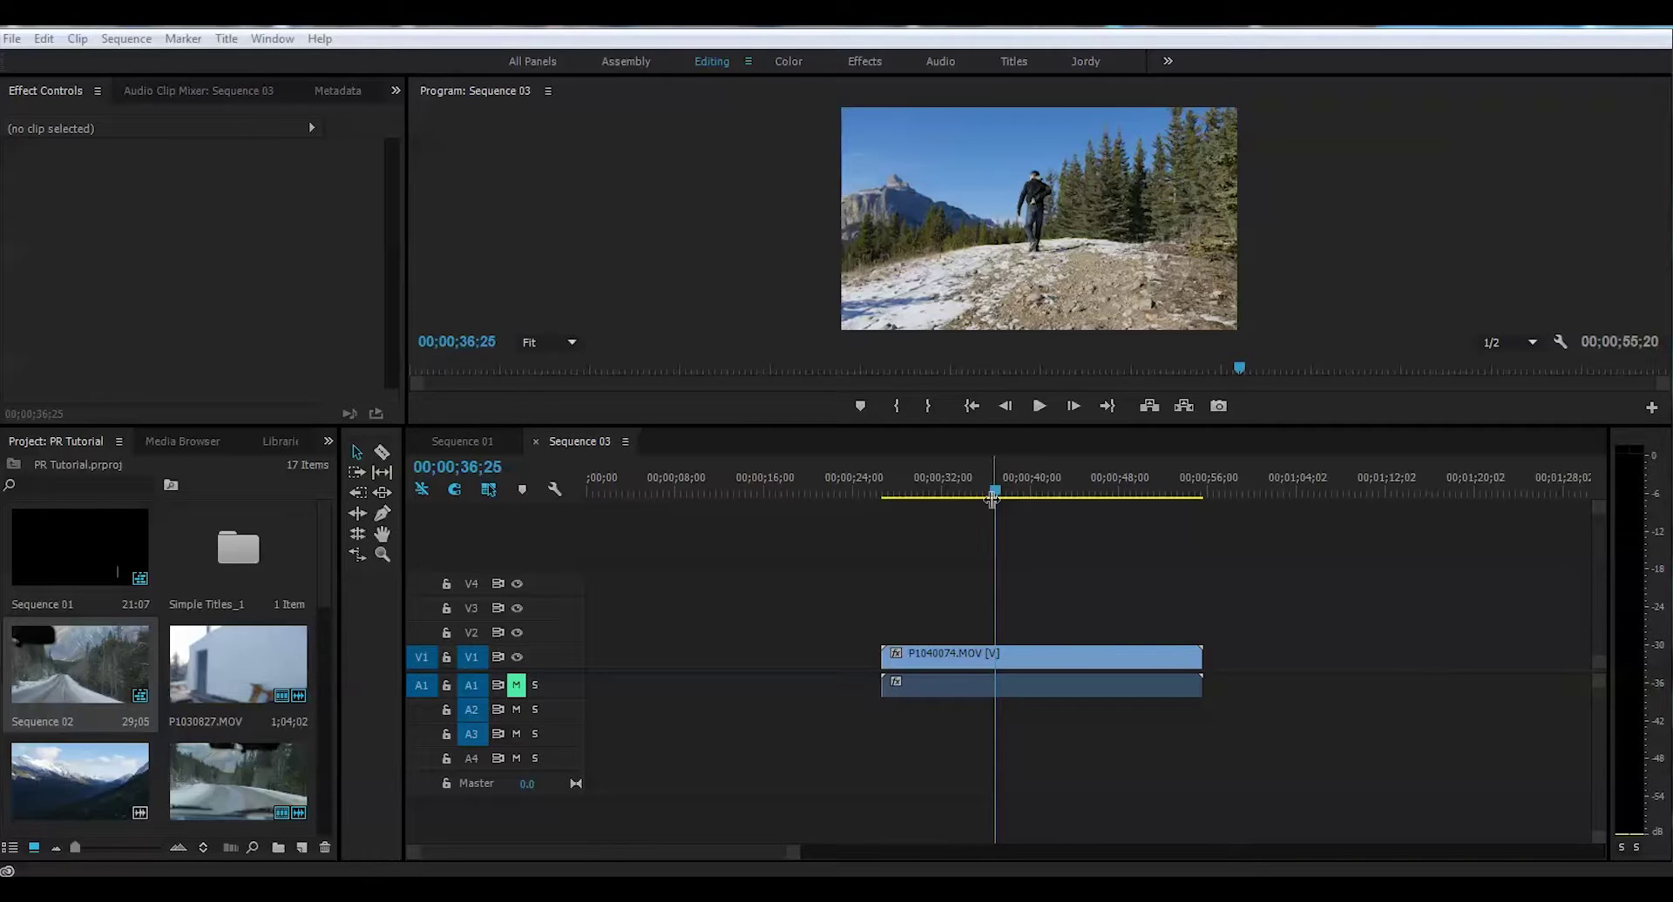
Scrub back through the walking clip P1040074.MOV and select it on the timeline
mouse_move(995, 490)
left_mouse_down()
mouse_move(874, 499)
mouse_move(972, 496)
left_mouse_up()
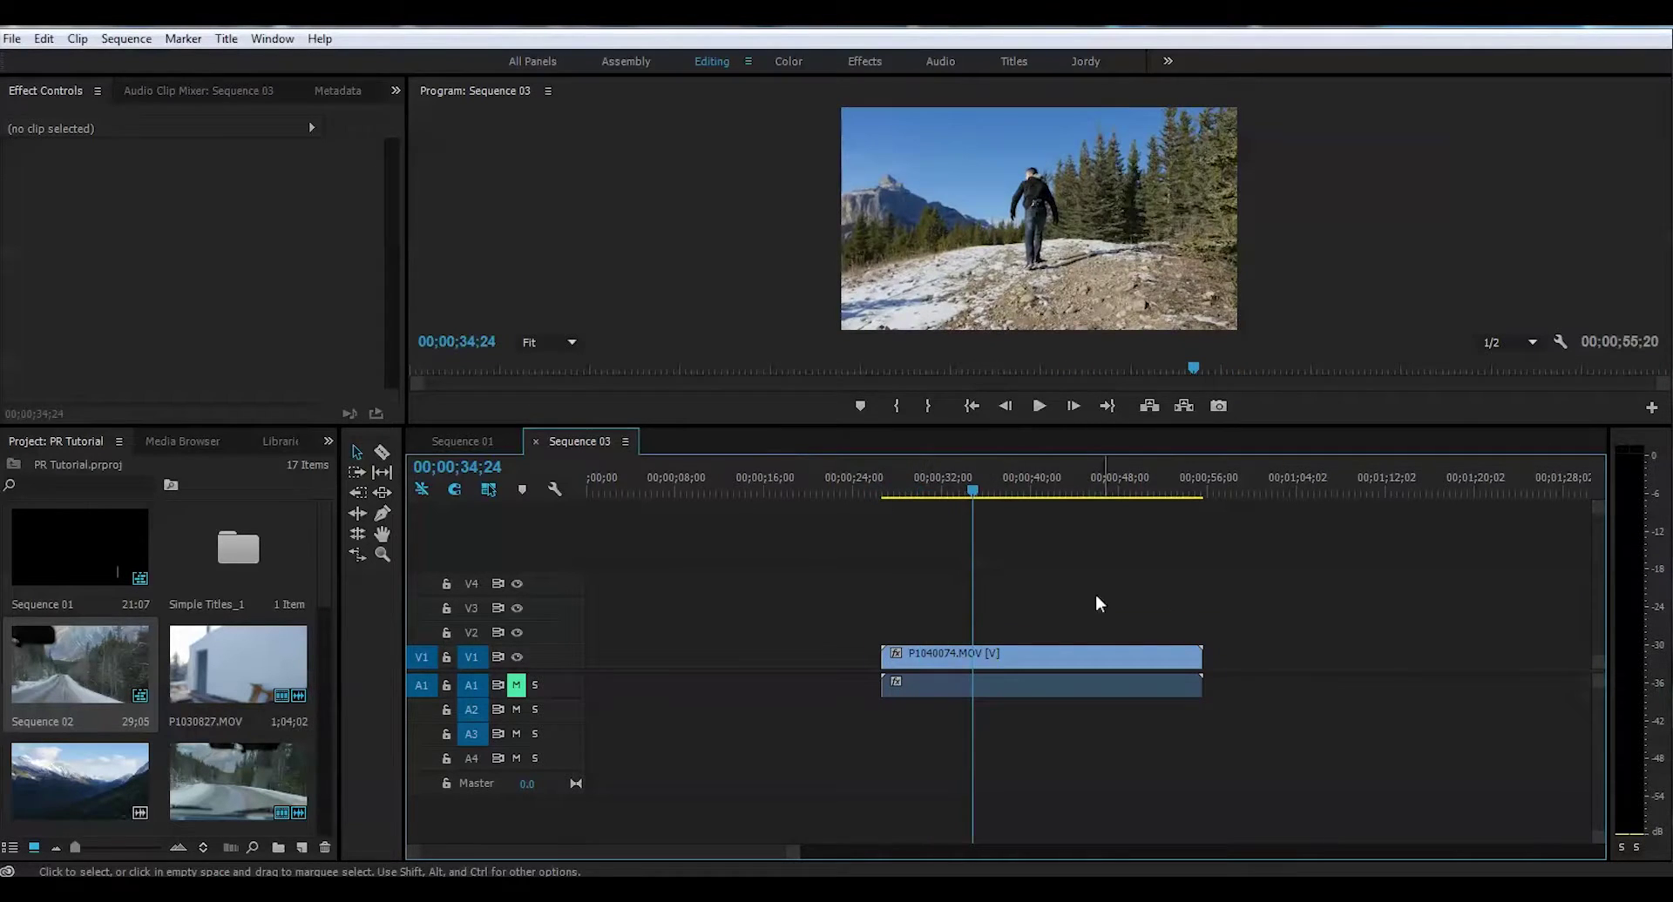
right_click(1026, 662)
left_click(1001, 619)
left_click(1015, 664)
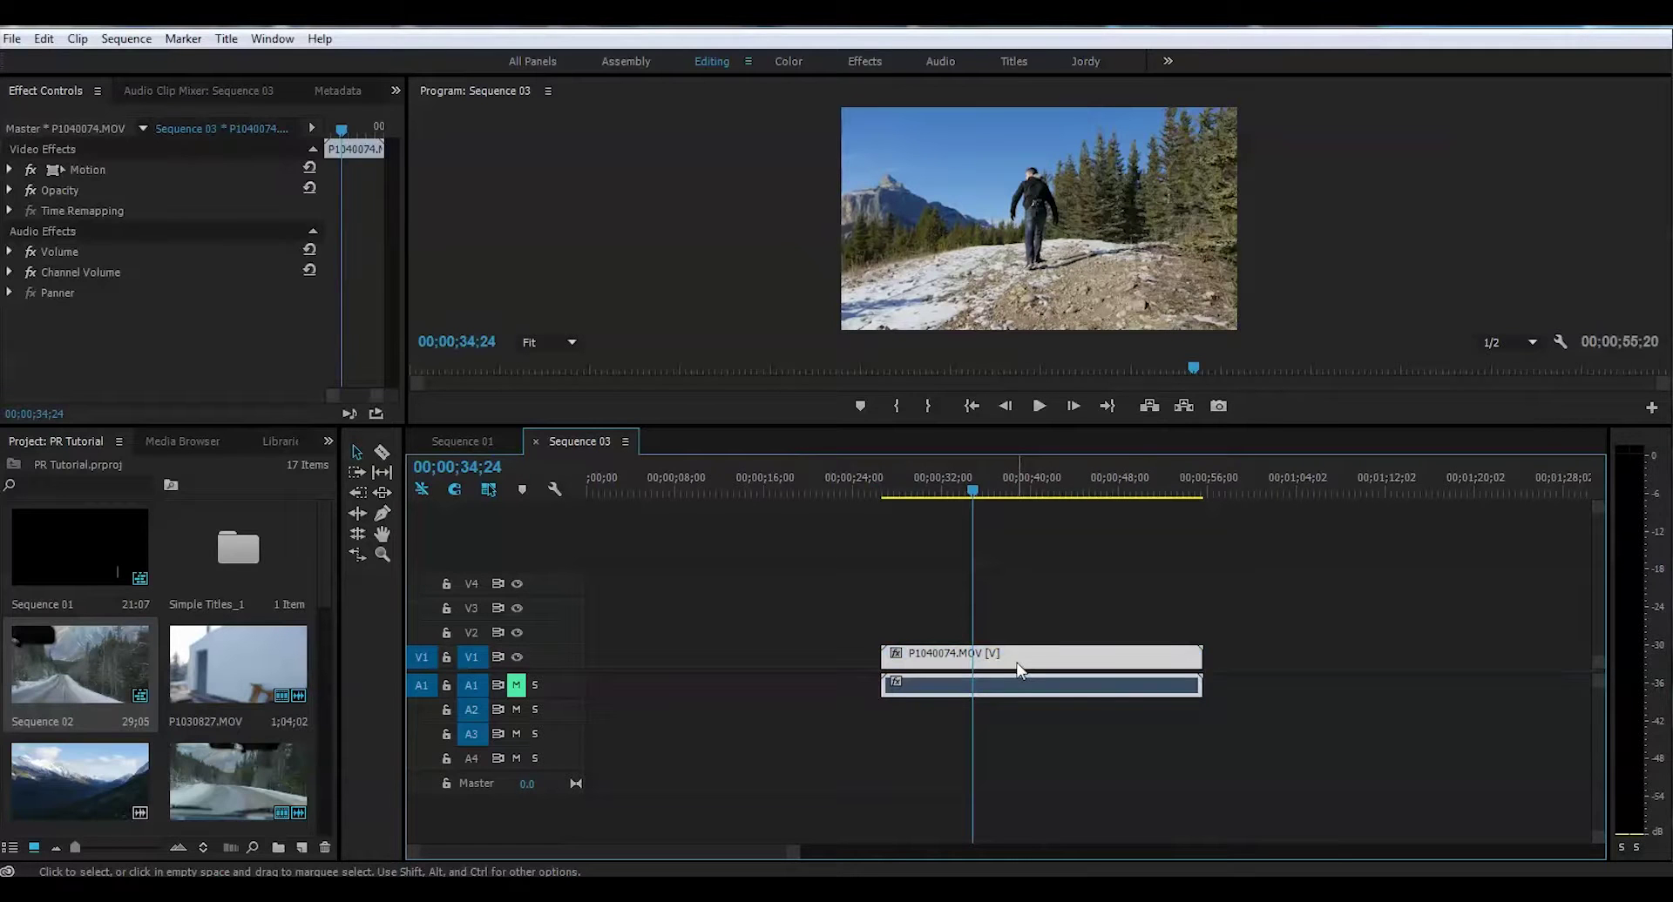
Enable Reverse Speed in the clip's Speed/Duration settings so it plays at -100%
right_click(1020, 669)
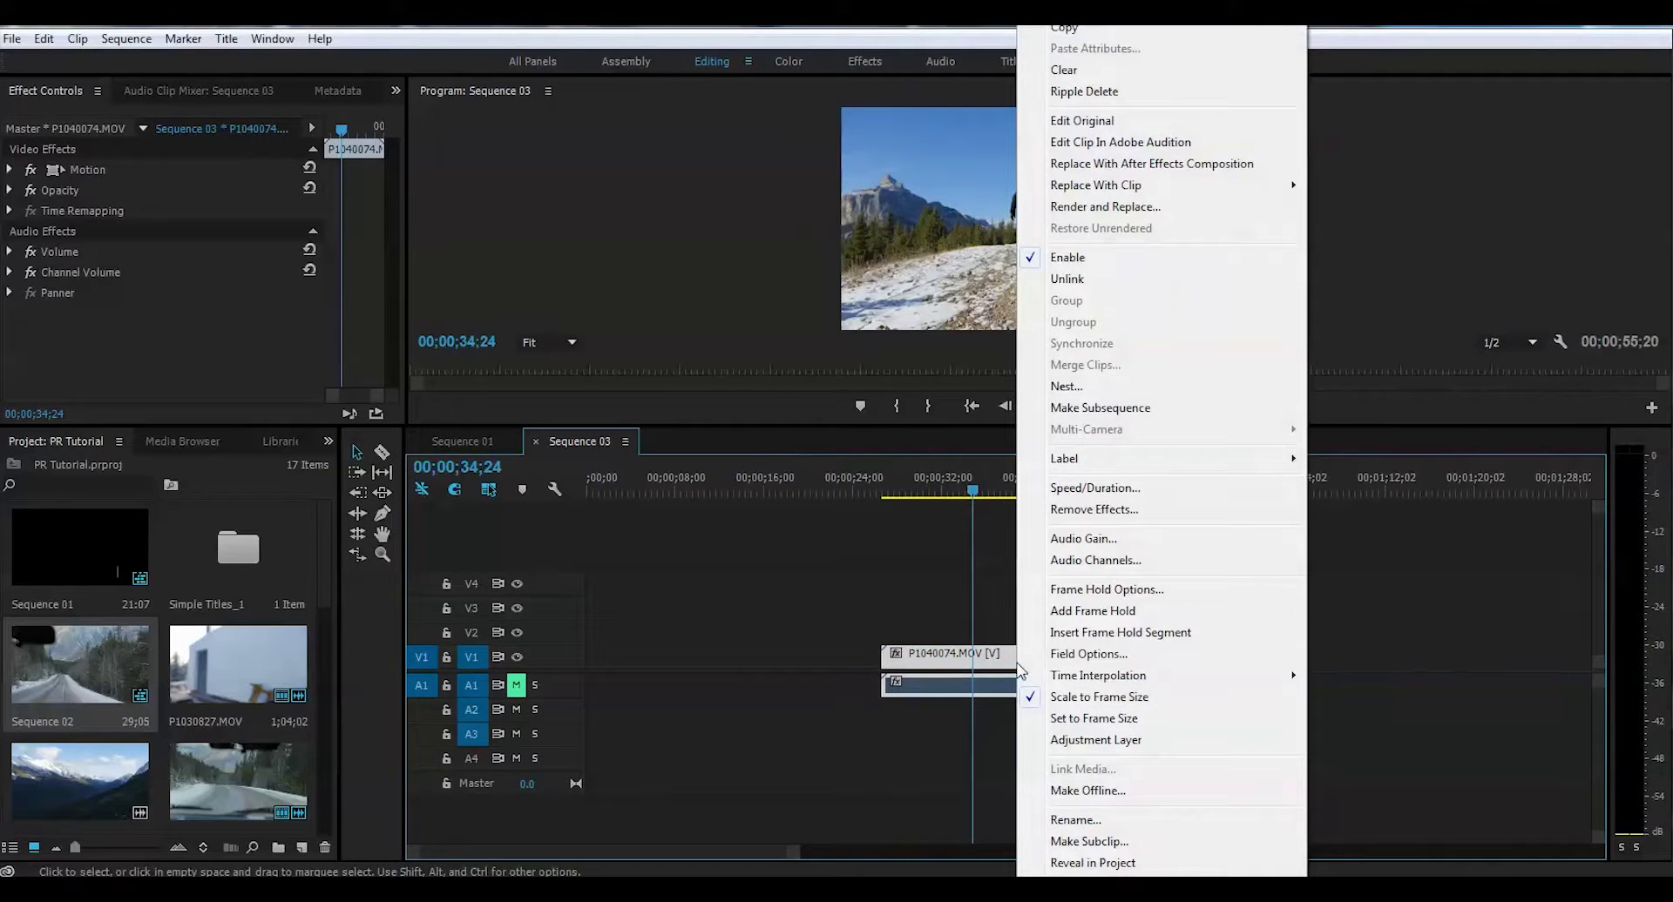
left_click(1081, 490)
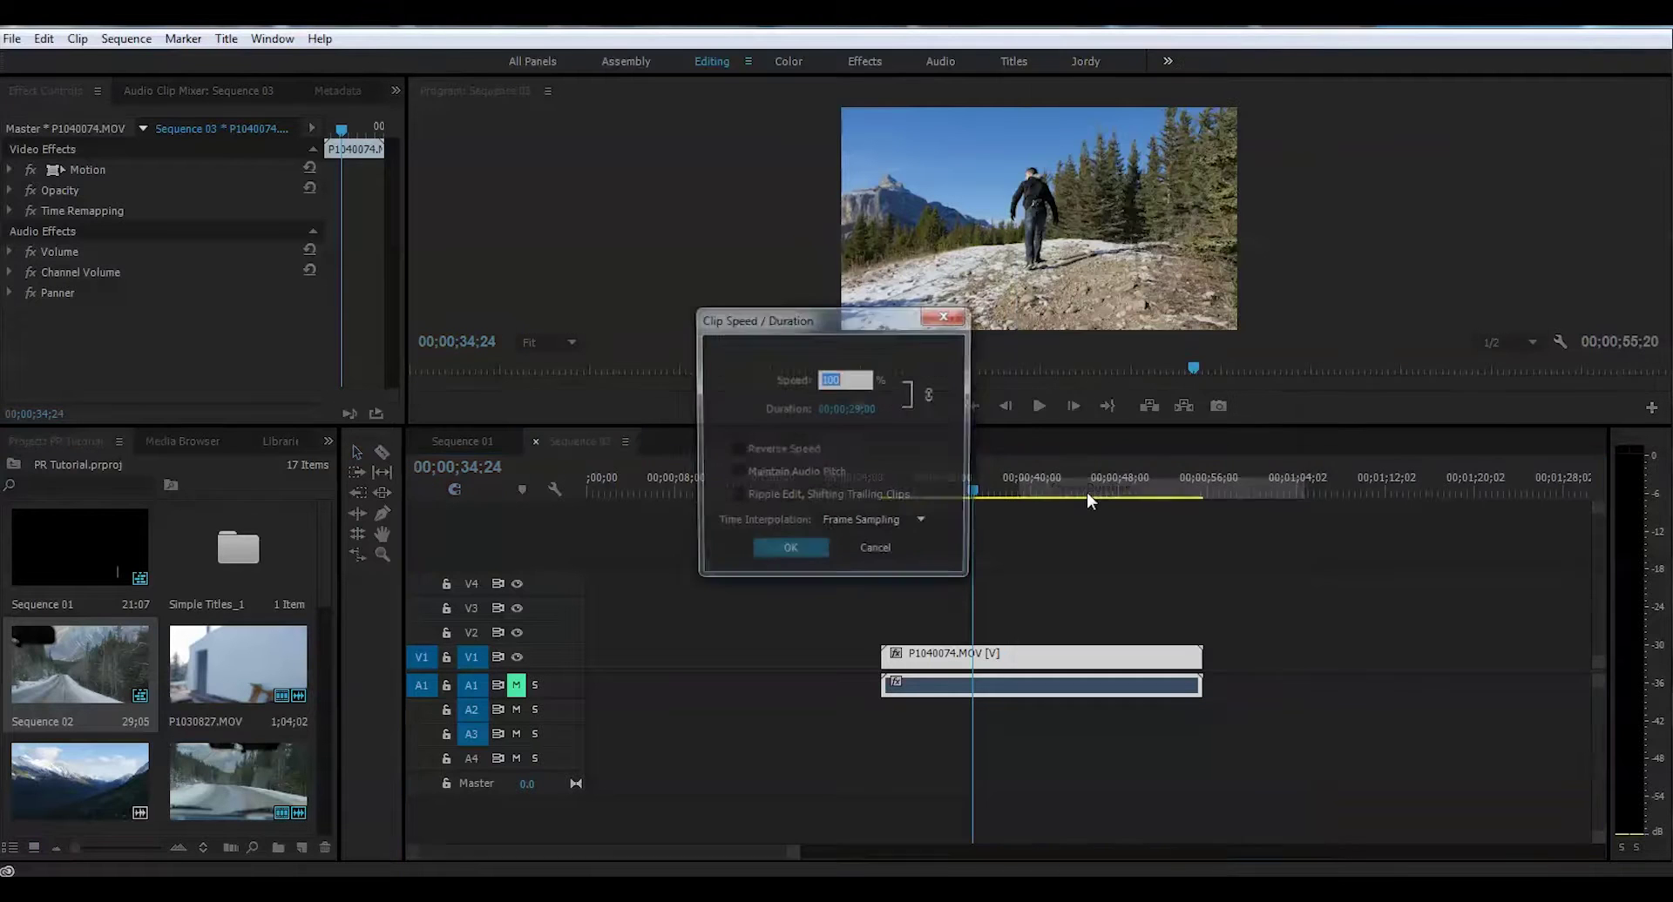
left_click(734, 450)
left_click(785, 555)
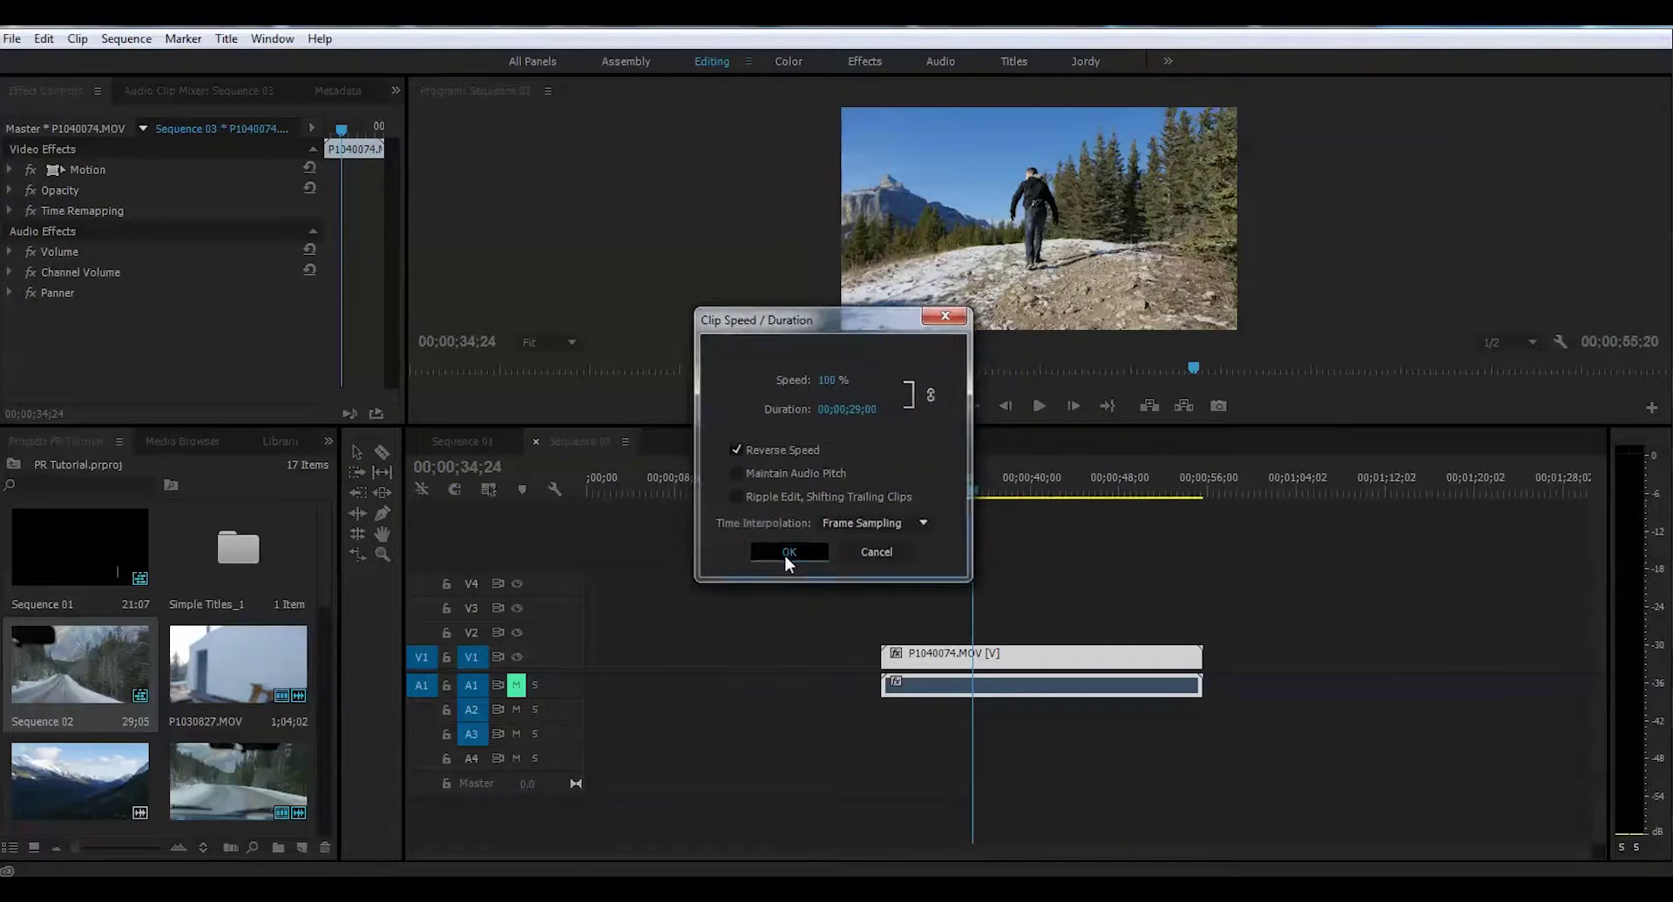
Play the reversed clip from its first frame
left_click(886, 497)
left_click_drag(887, 504, 878, 500)
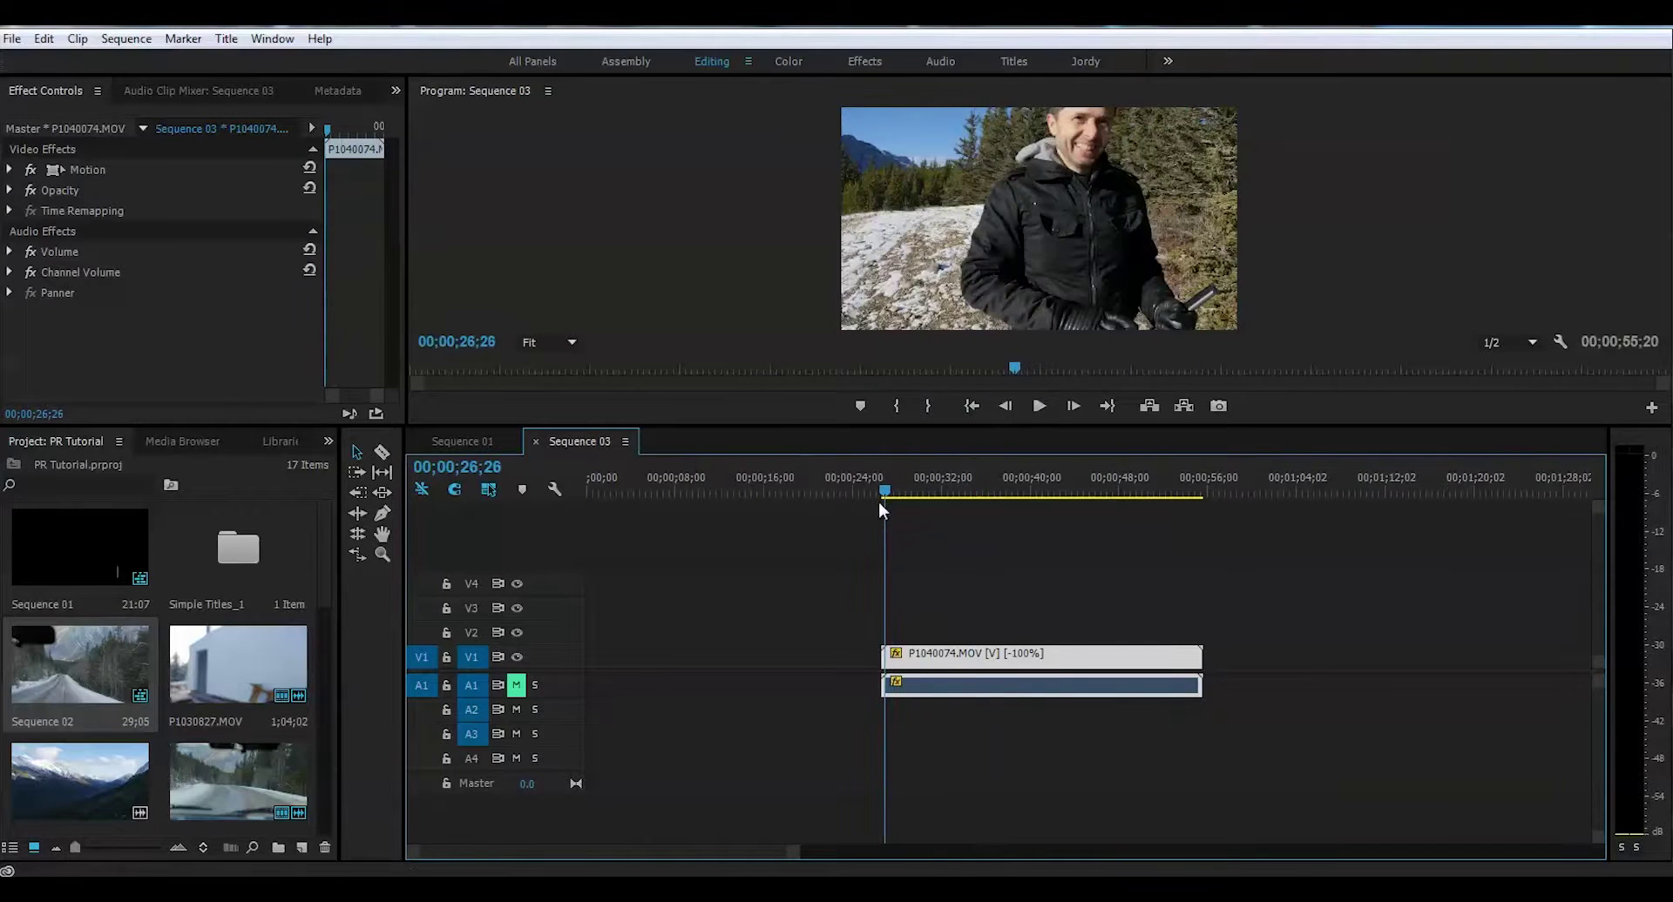
left_click(1038, 406)
left_click_drag(921, 485, 893, 545)
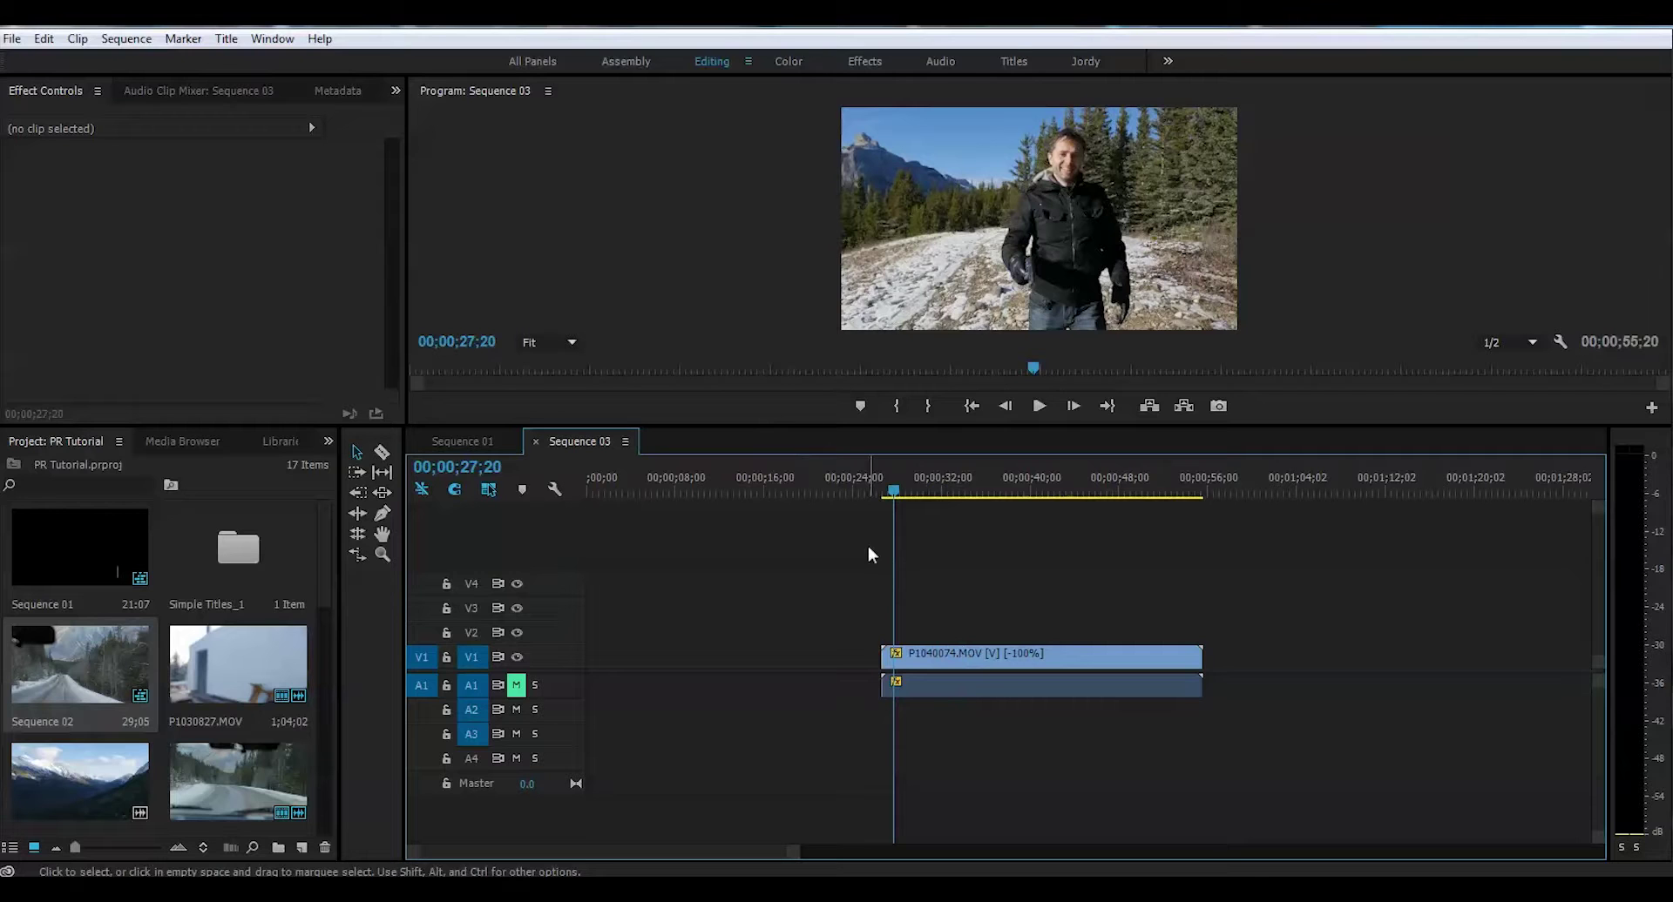
Untick Reverse Speed on P1040074.MOV, then replay it forward from its first frame
left_click(875, 492)
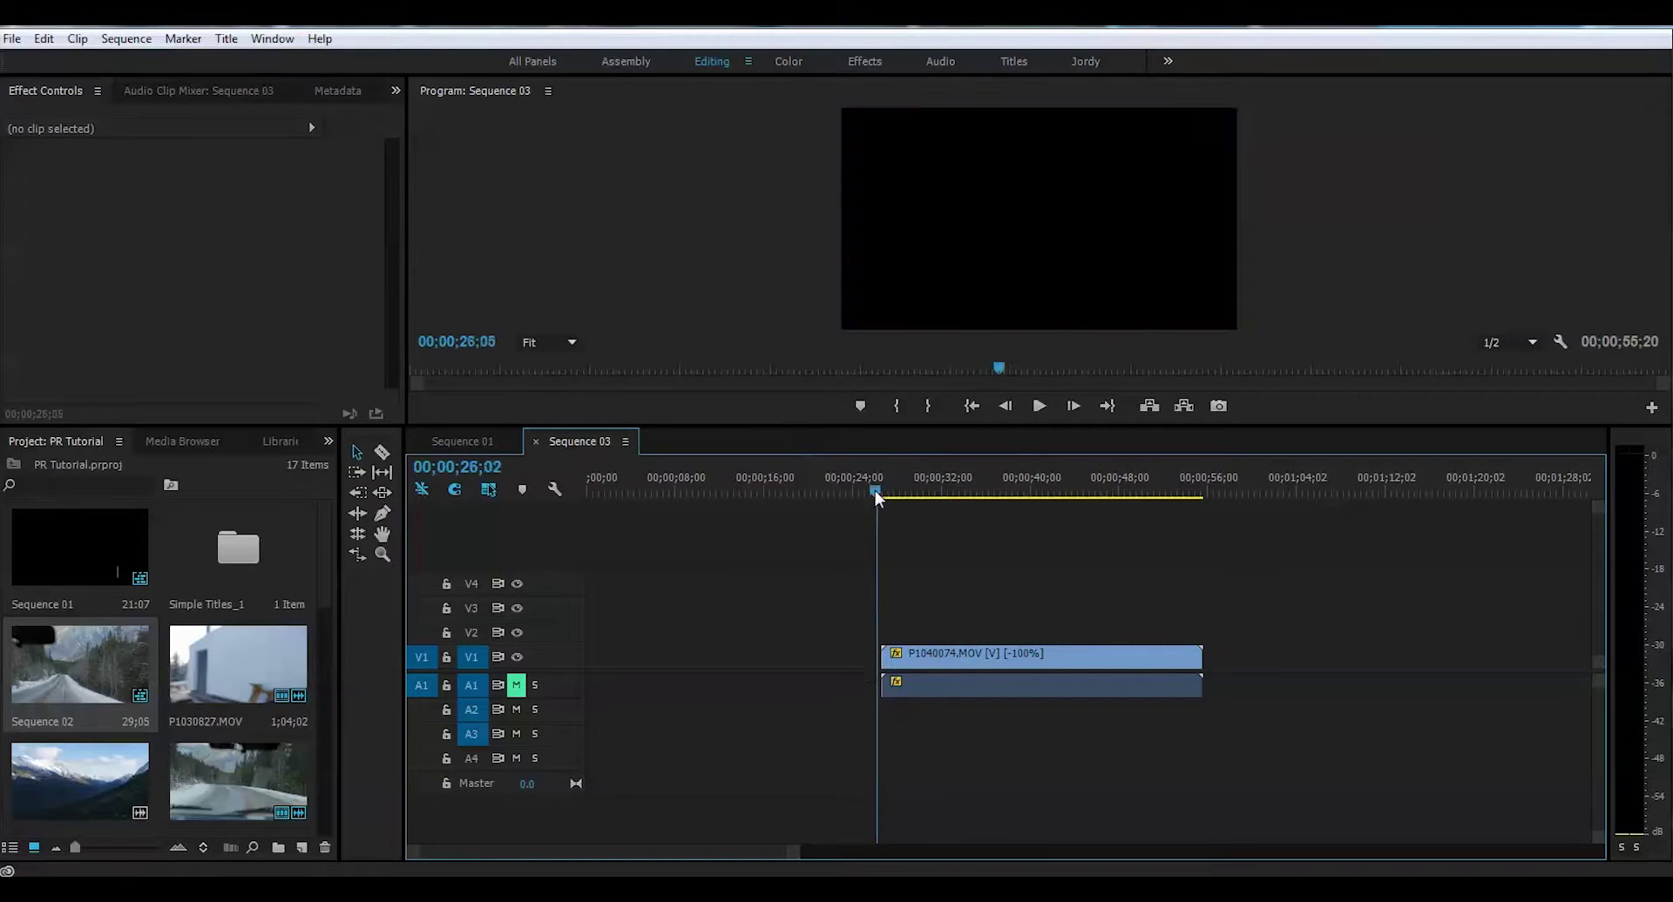
left_click_drag(875, 490, 881, 493)
right_click(992, 660)
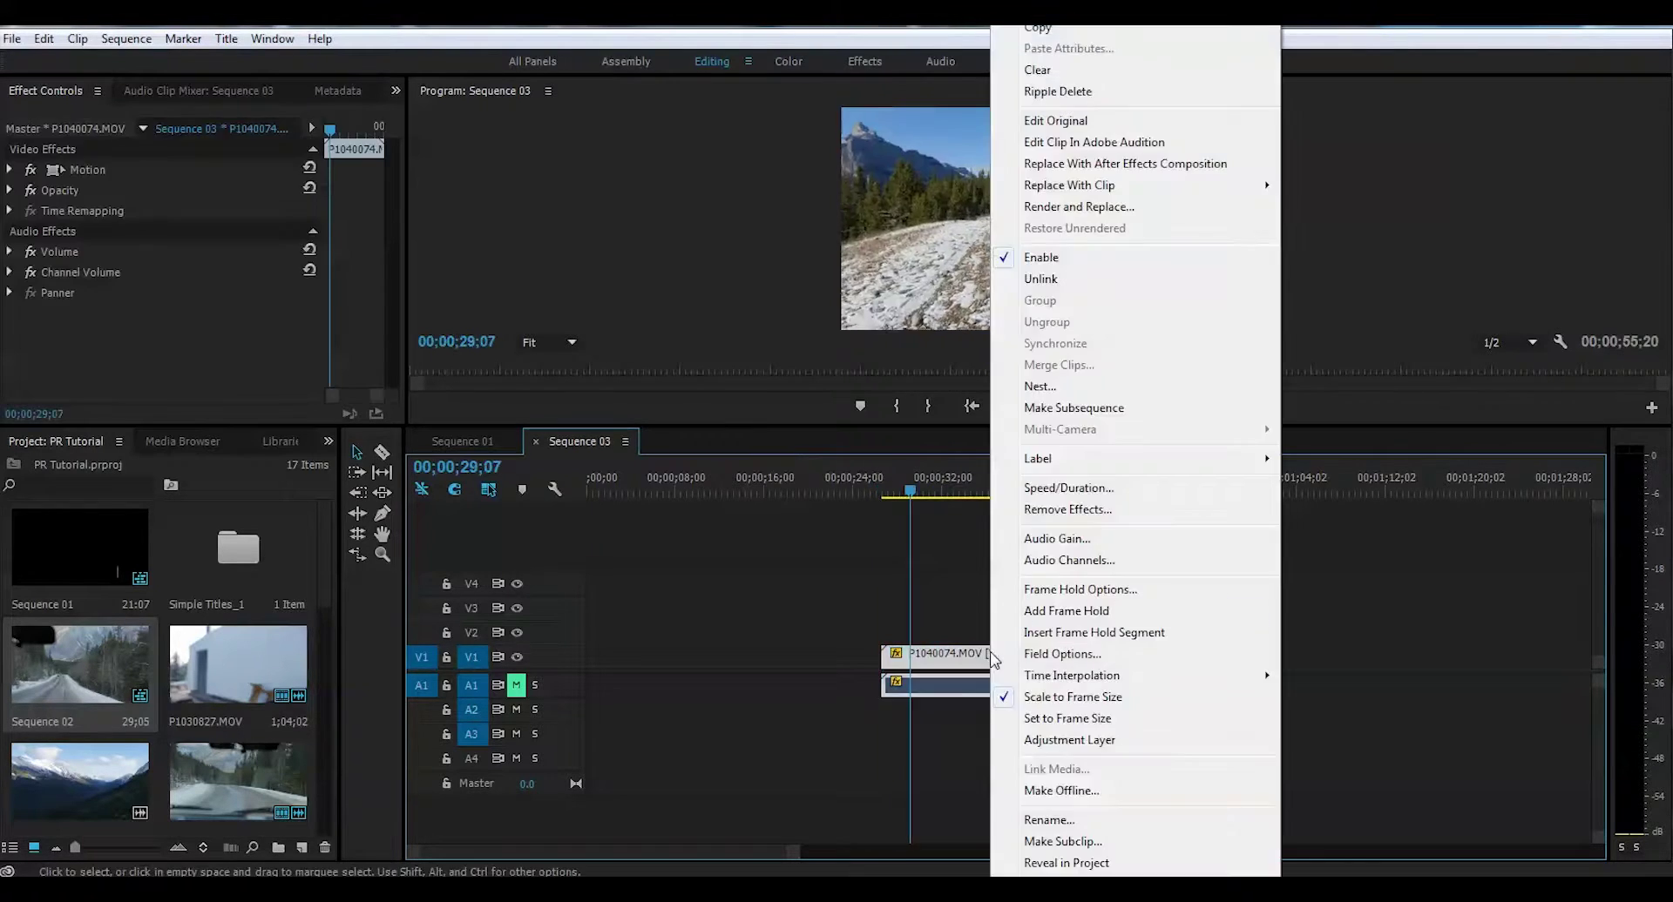
left_click(1053, 489)
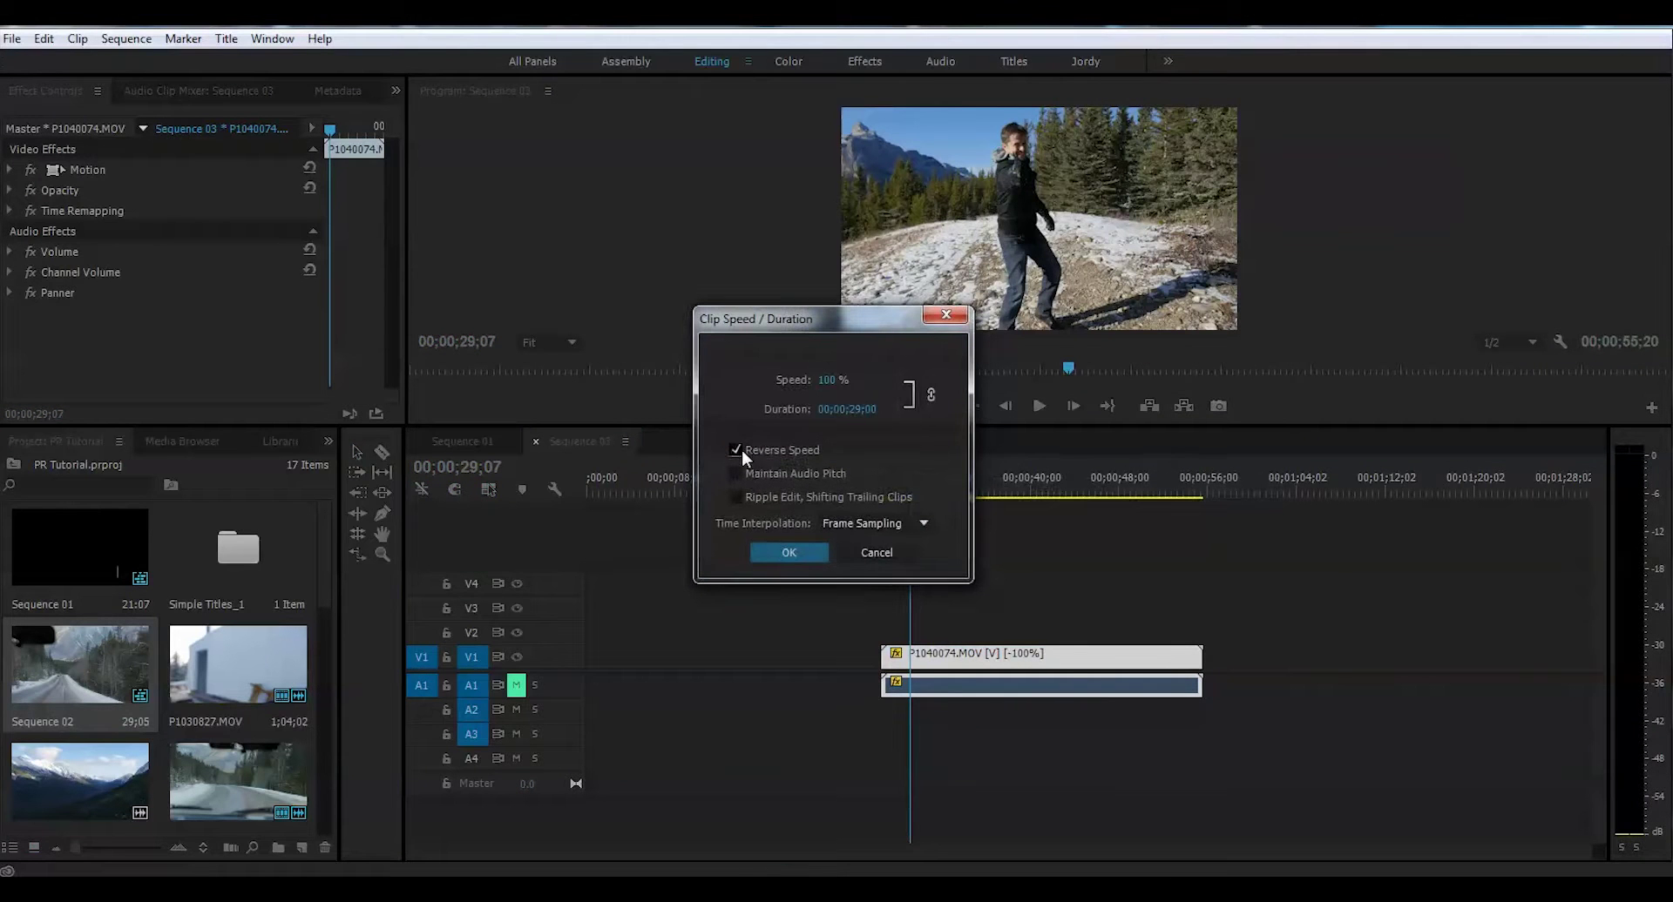
left_click(737, 450)
left_click(792, 550)
left_click(885, 504)
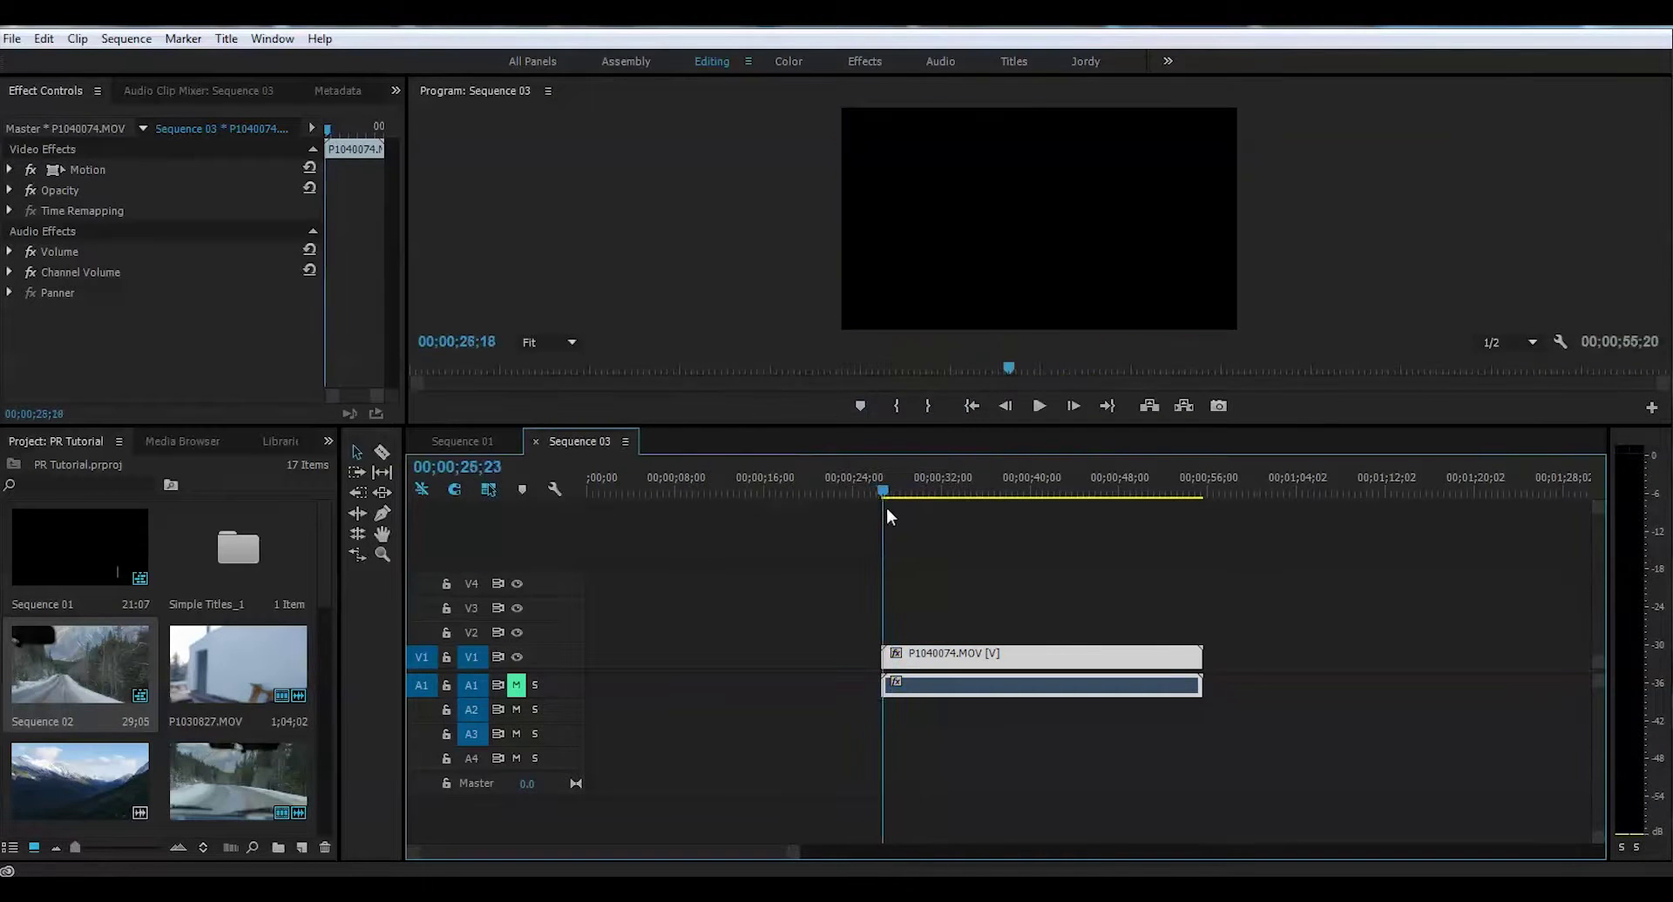
key("space")
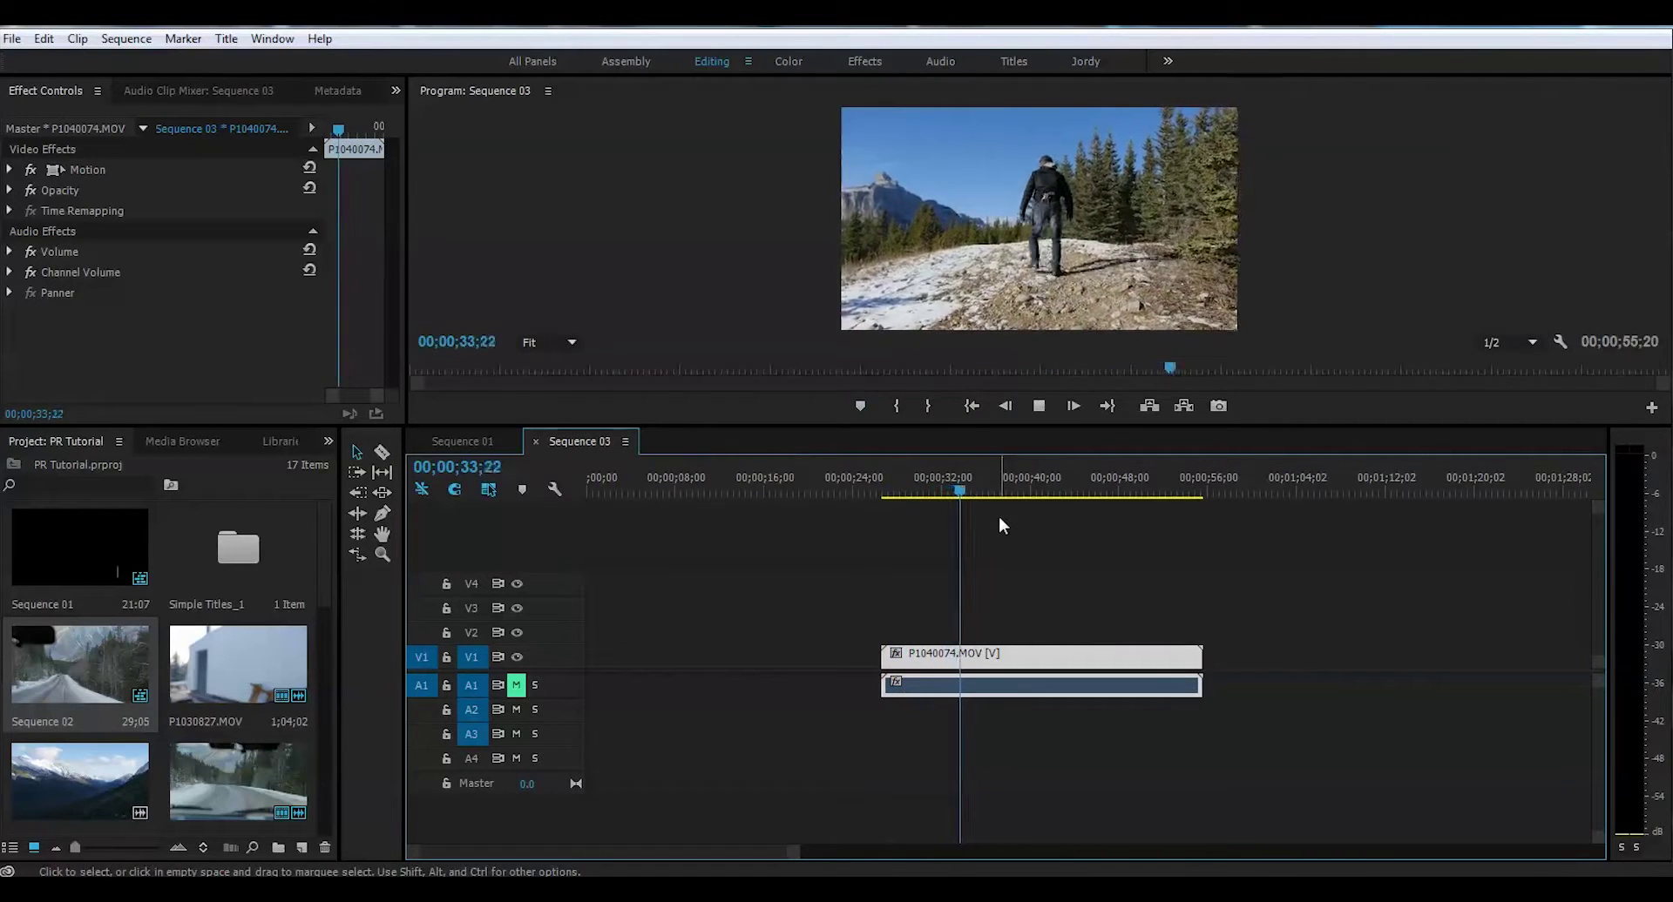
Stop playback and park the playhead at 00;00;38;24 by scrubbing and stepping back one frame
key("space")
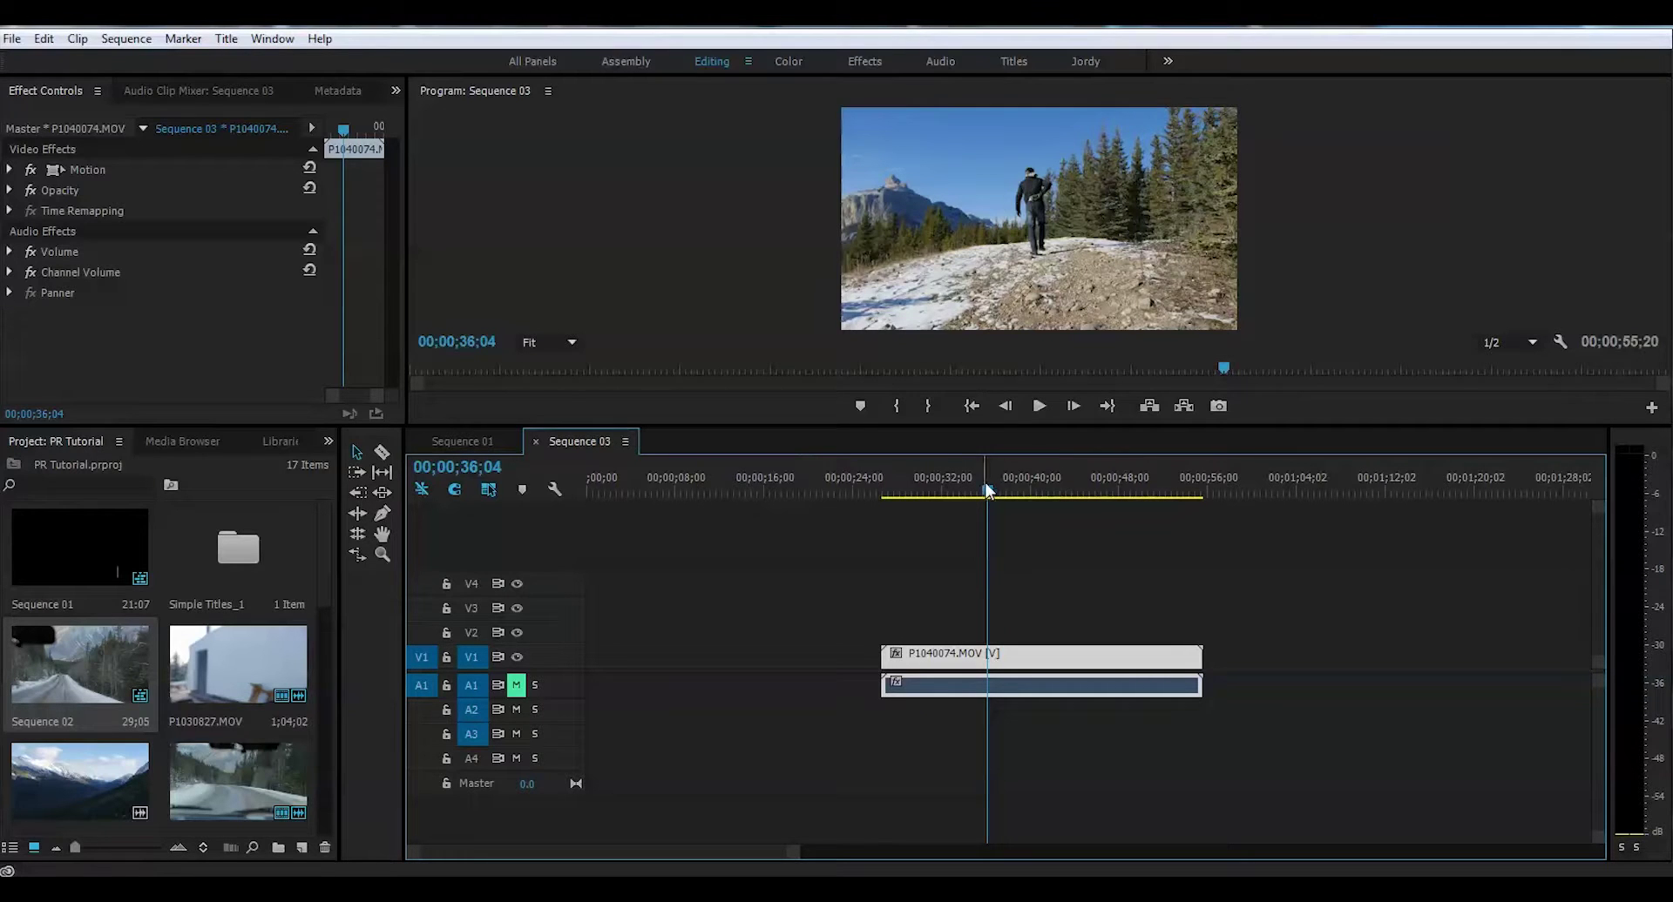
left_click_drag(980, 484, 1016, 503)
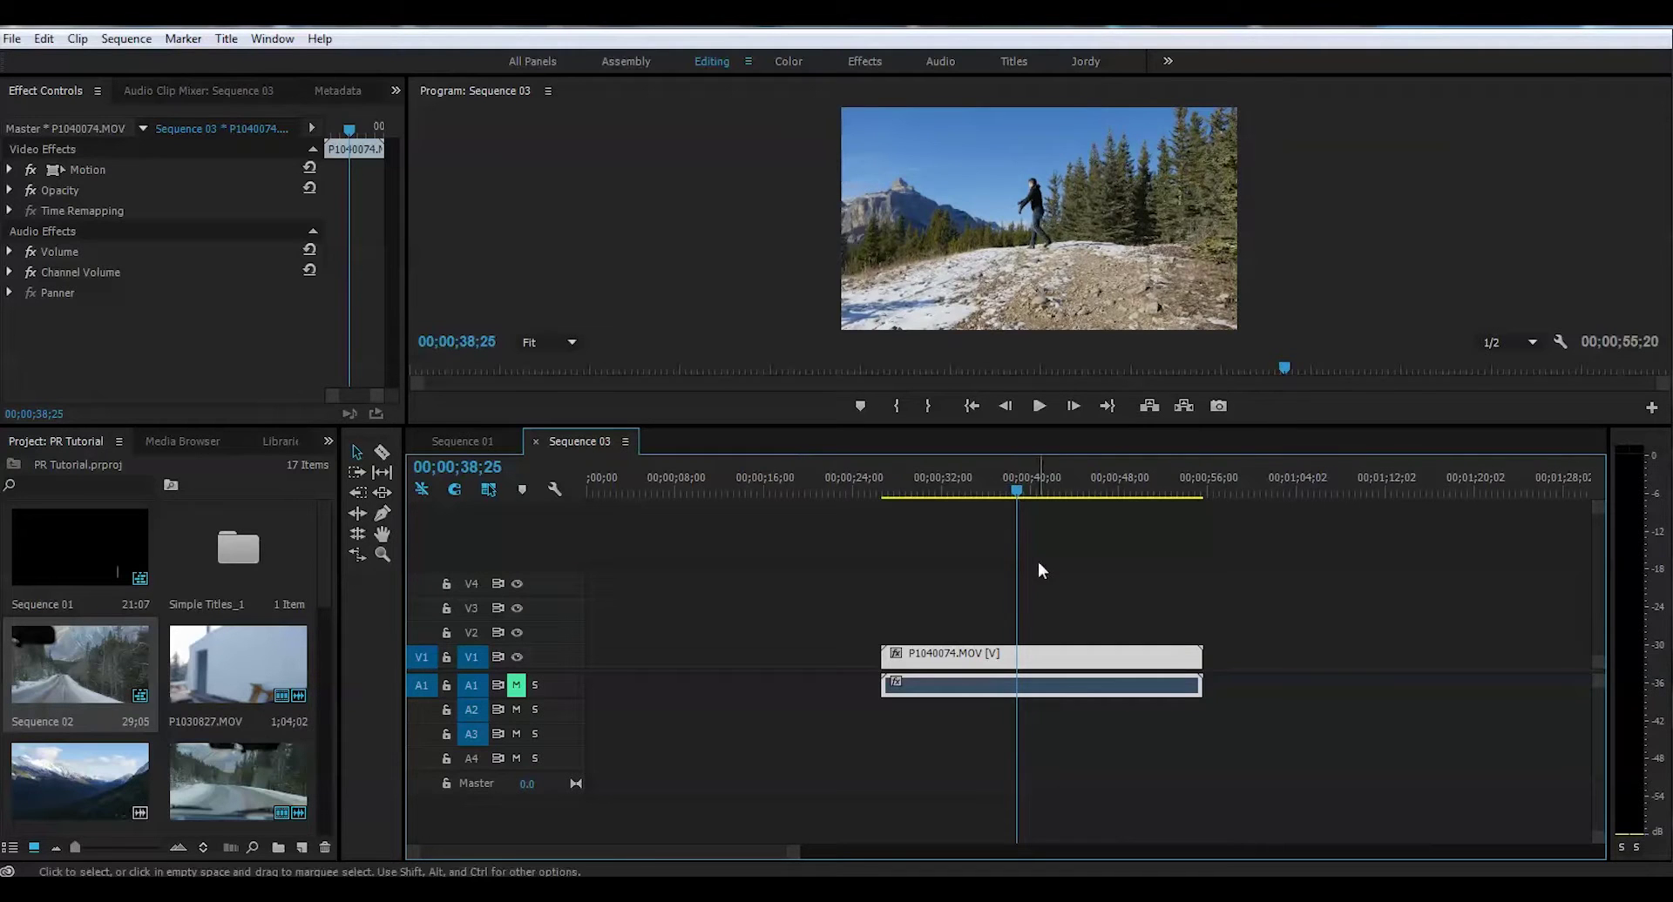
left_click(1004, 408)
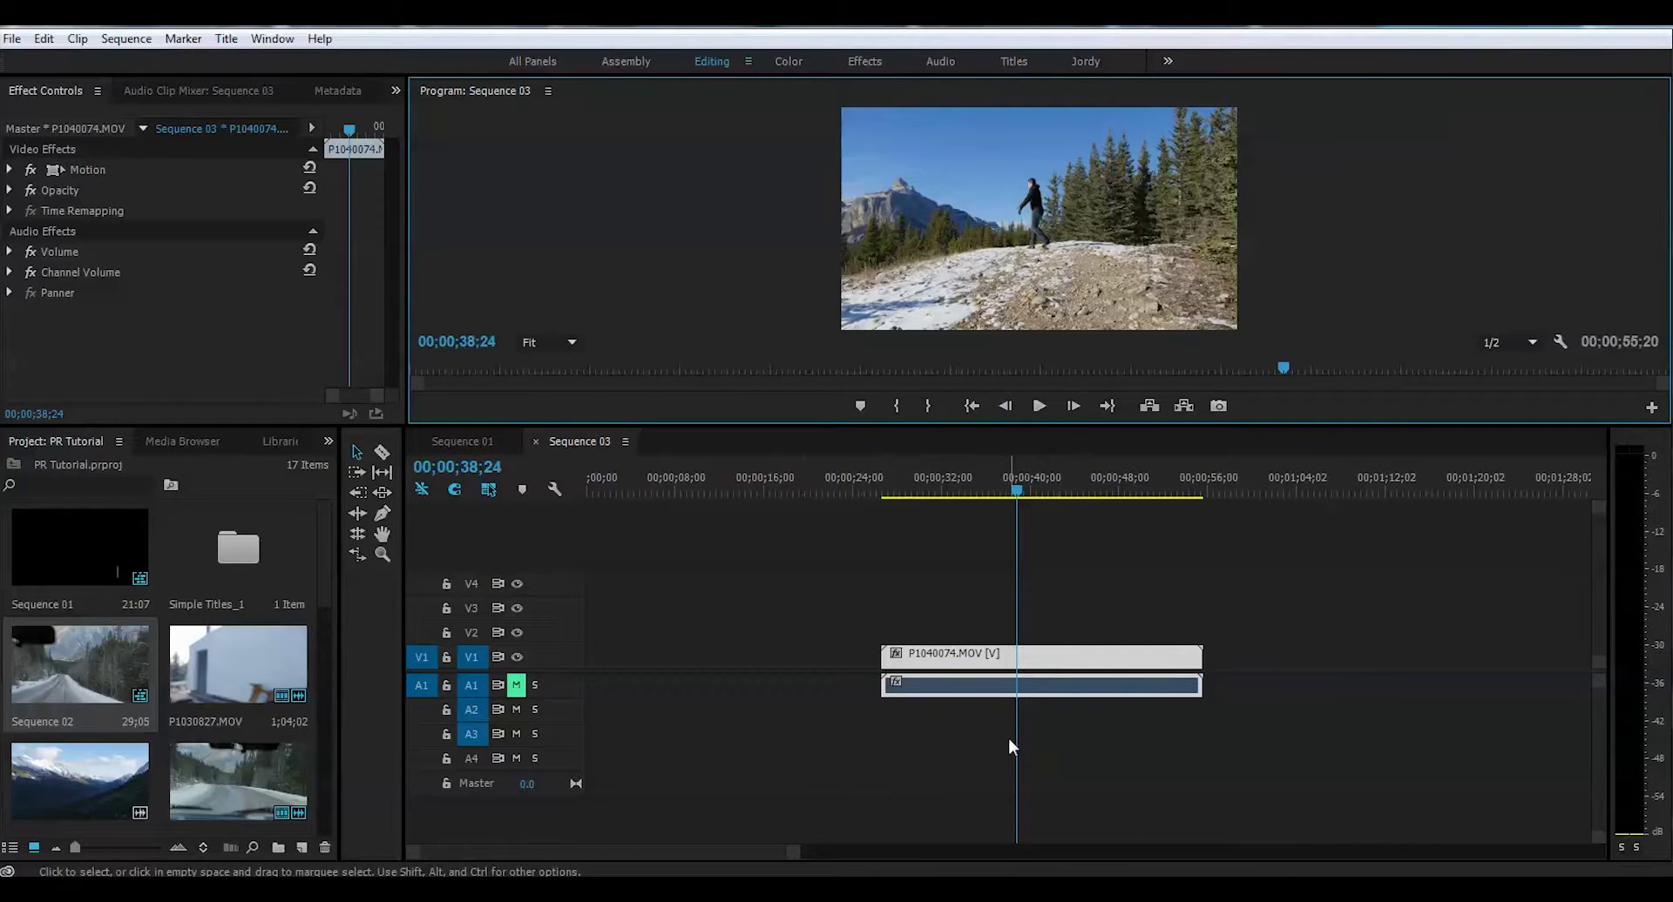
key("c")
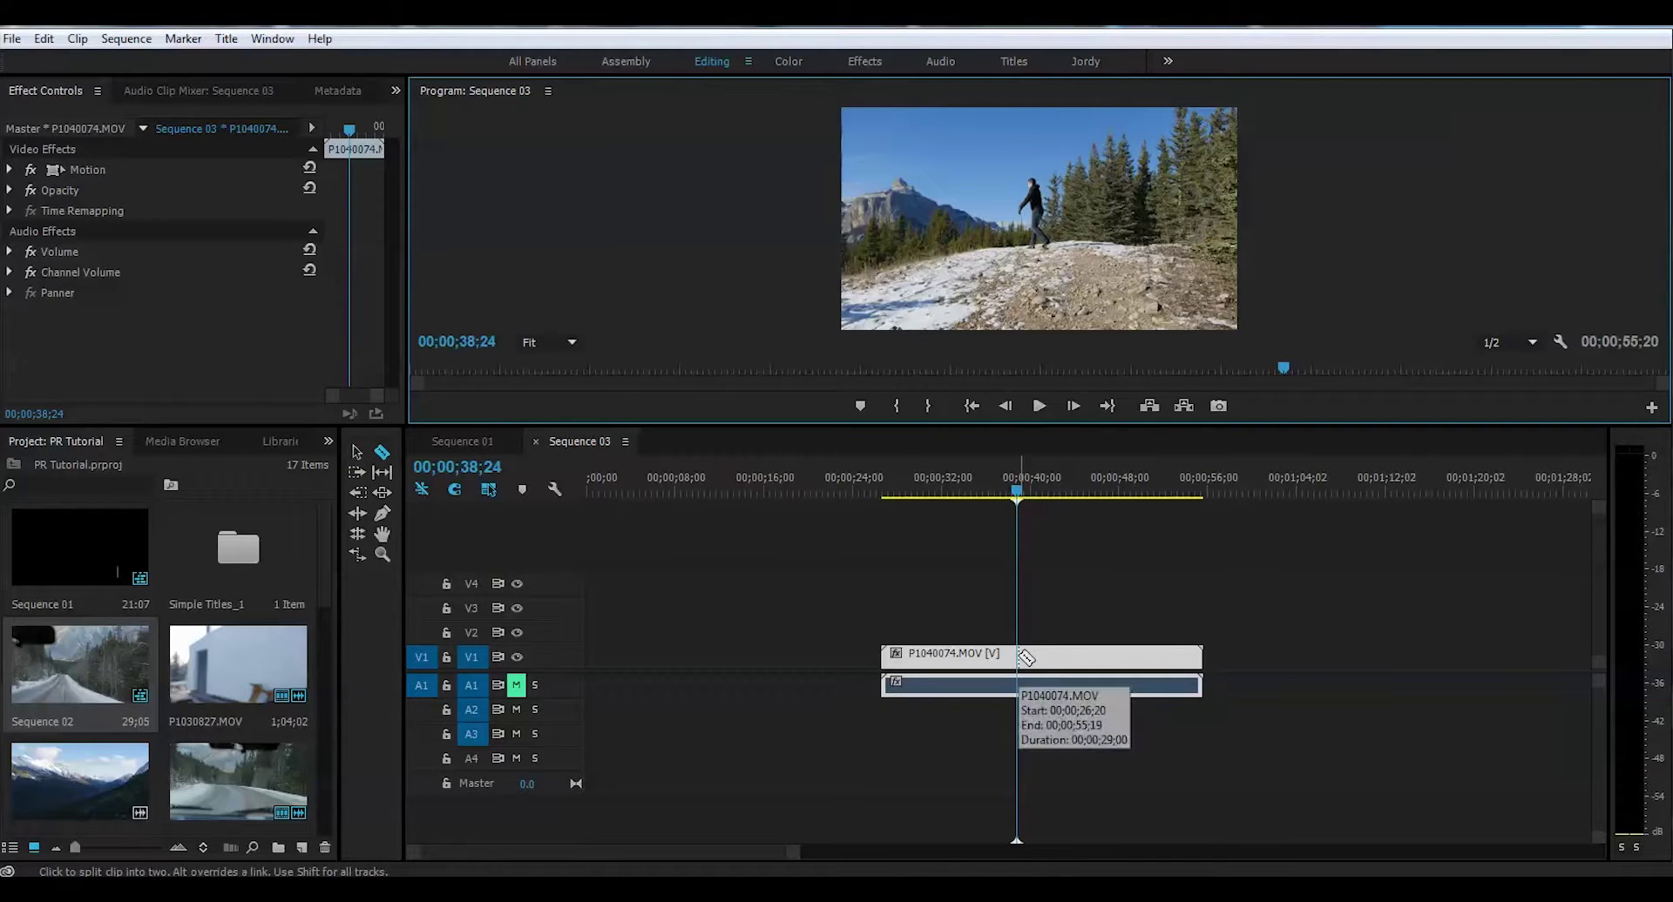
Cut at the current frame, zoom the timeline, and advance the playhead three frames to 00;00;38;27
left_click(1021, 655)
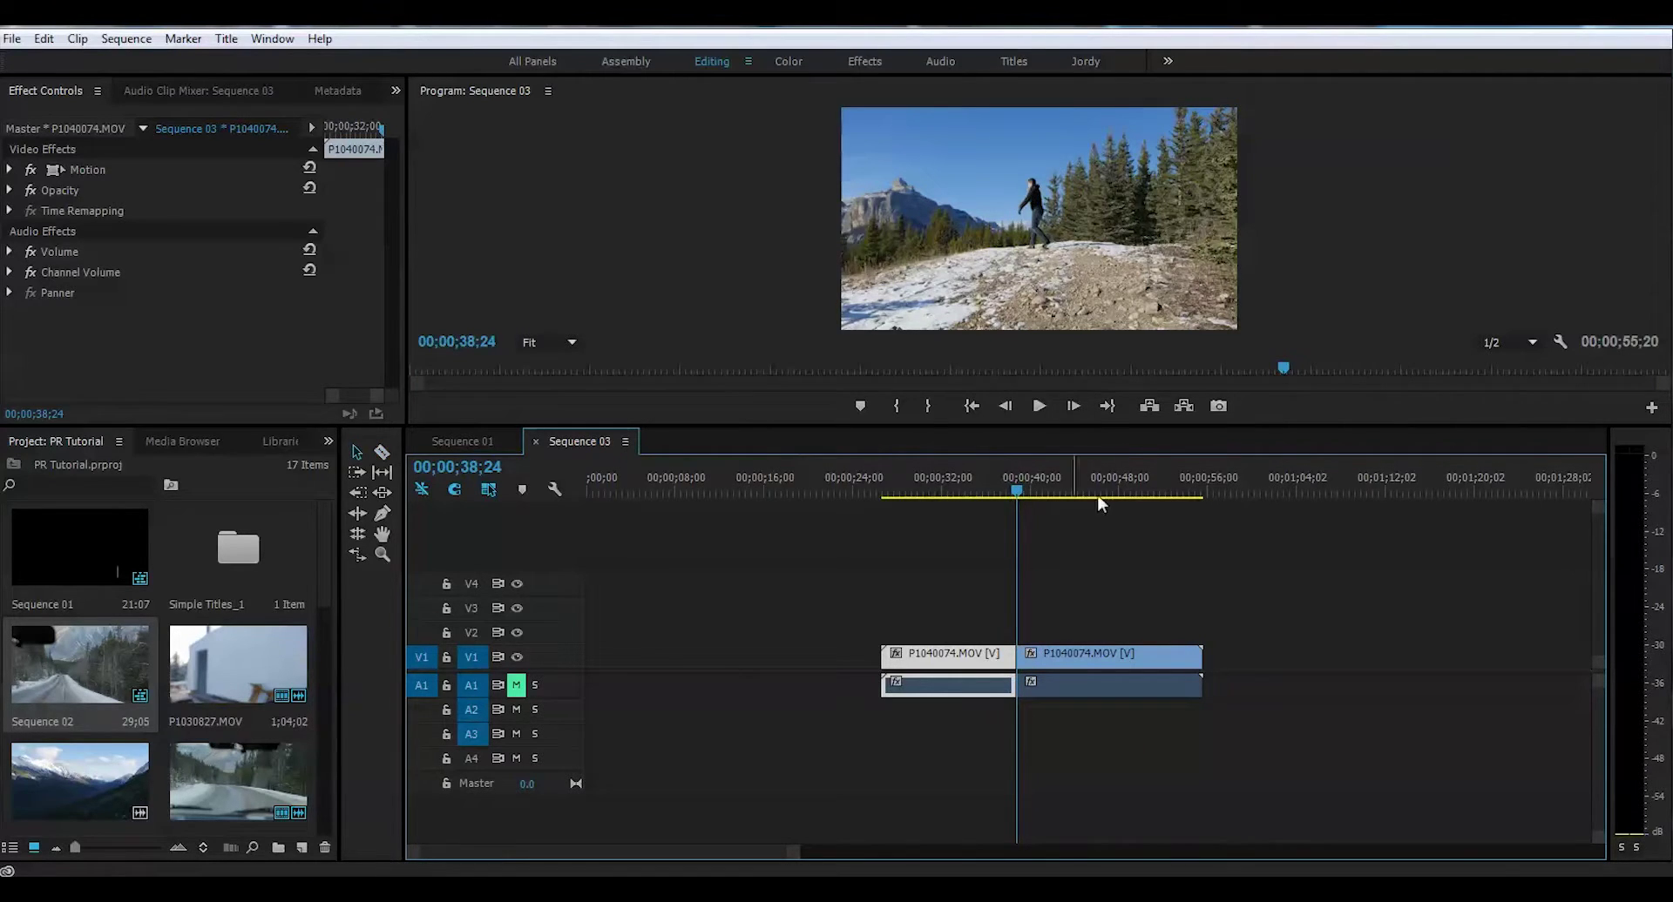
left_click_drag(785, 854, 570, 858)
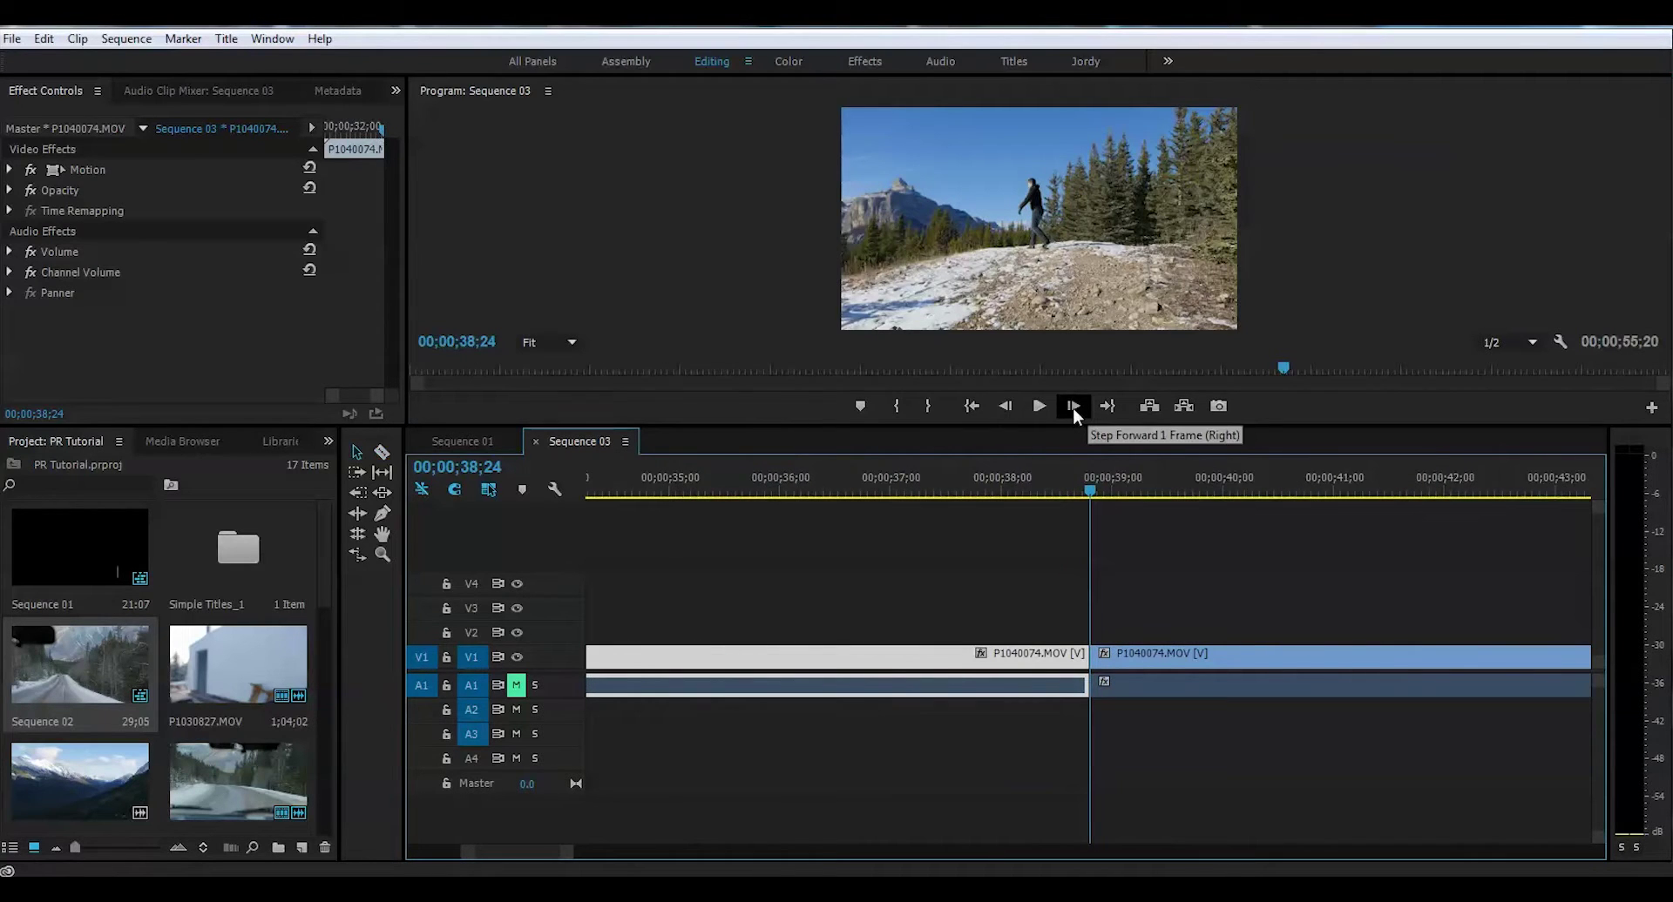
left_click(1073, 408)
left_click(1073, 408)
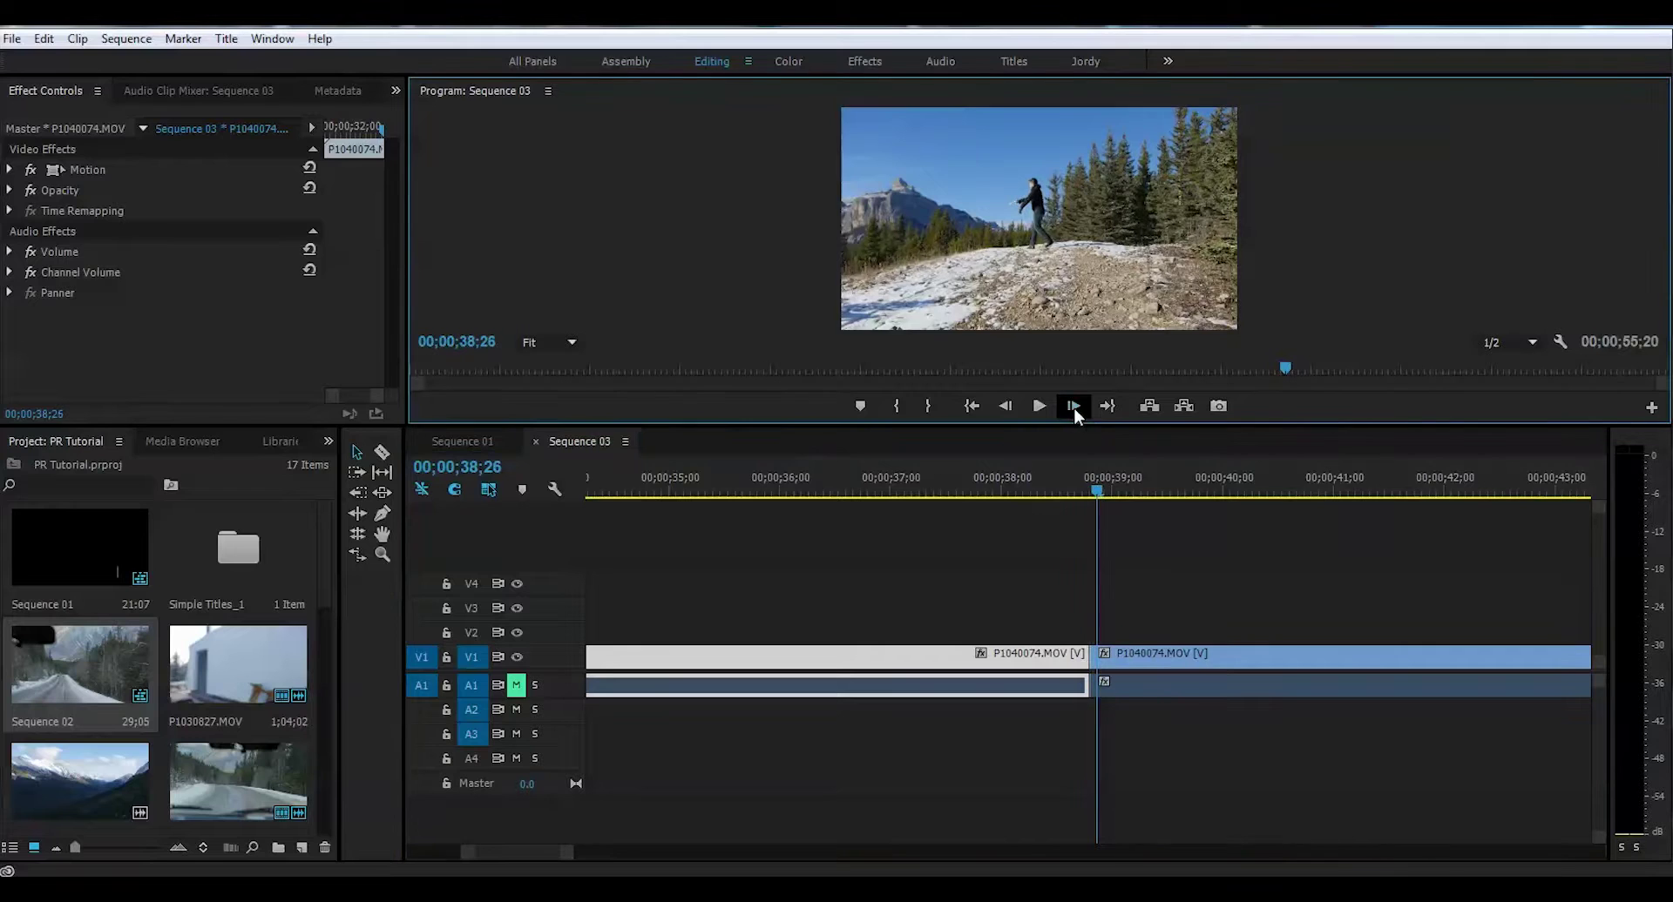
left_click(1073, 408)
left_click_drag(568, 852, 547, 852)
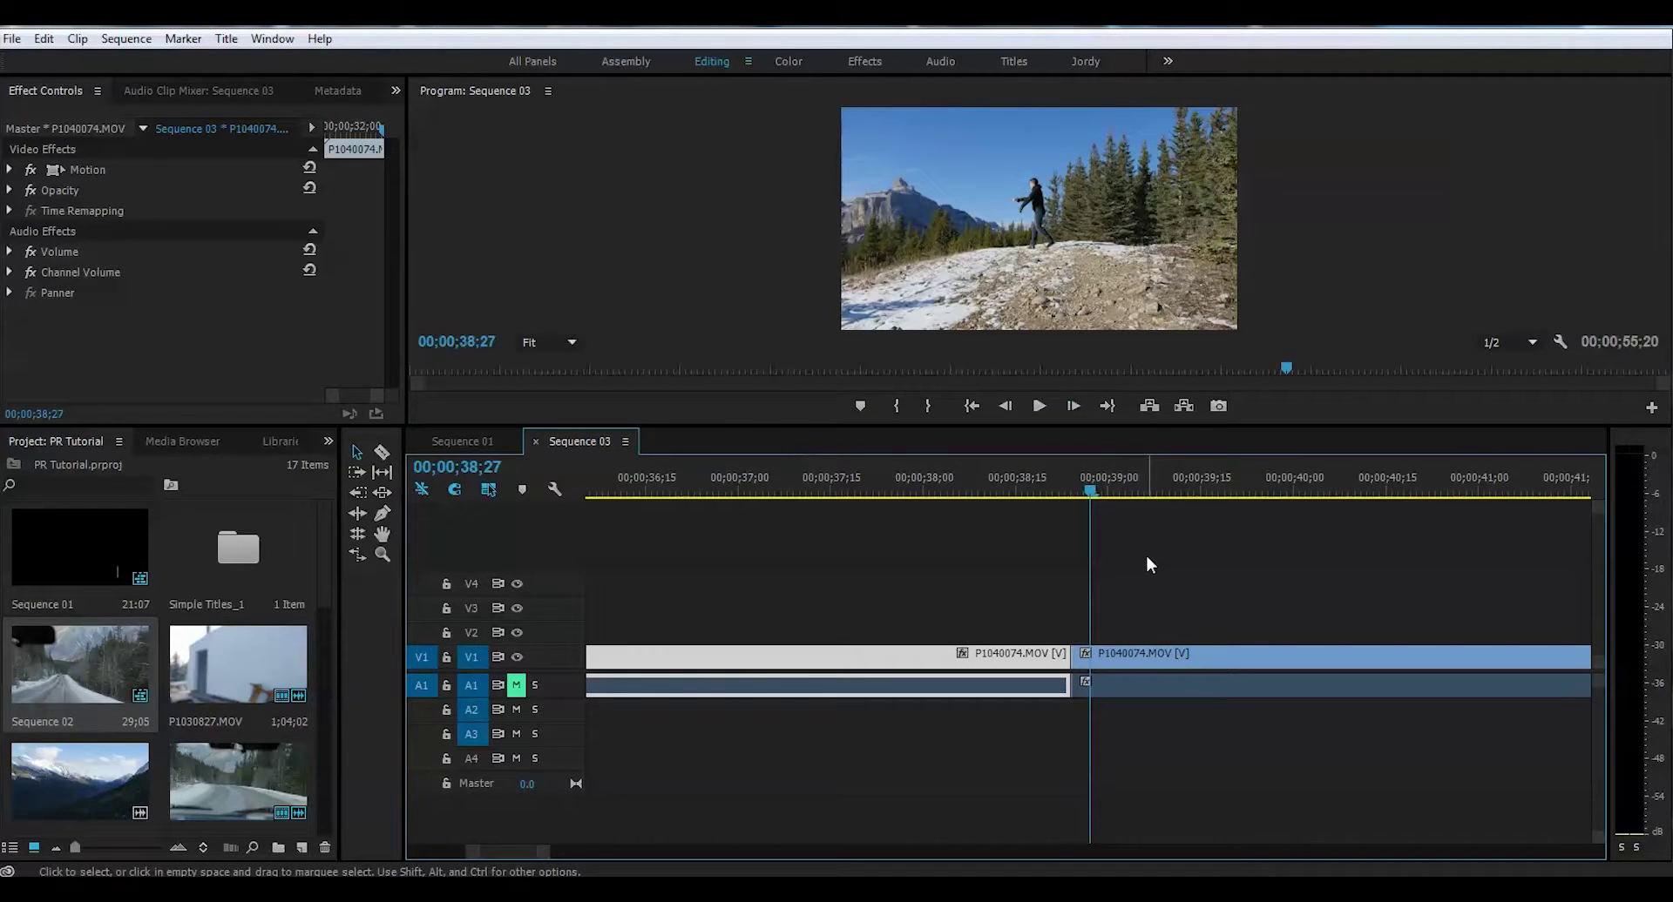
Cut the clip at 00;00;38;27 and drag the right half later, leaving a gap
key("c")
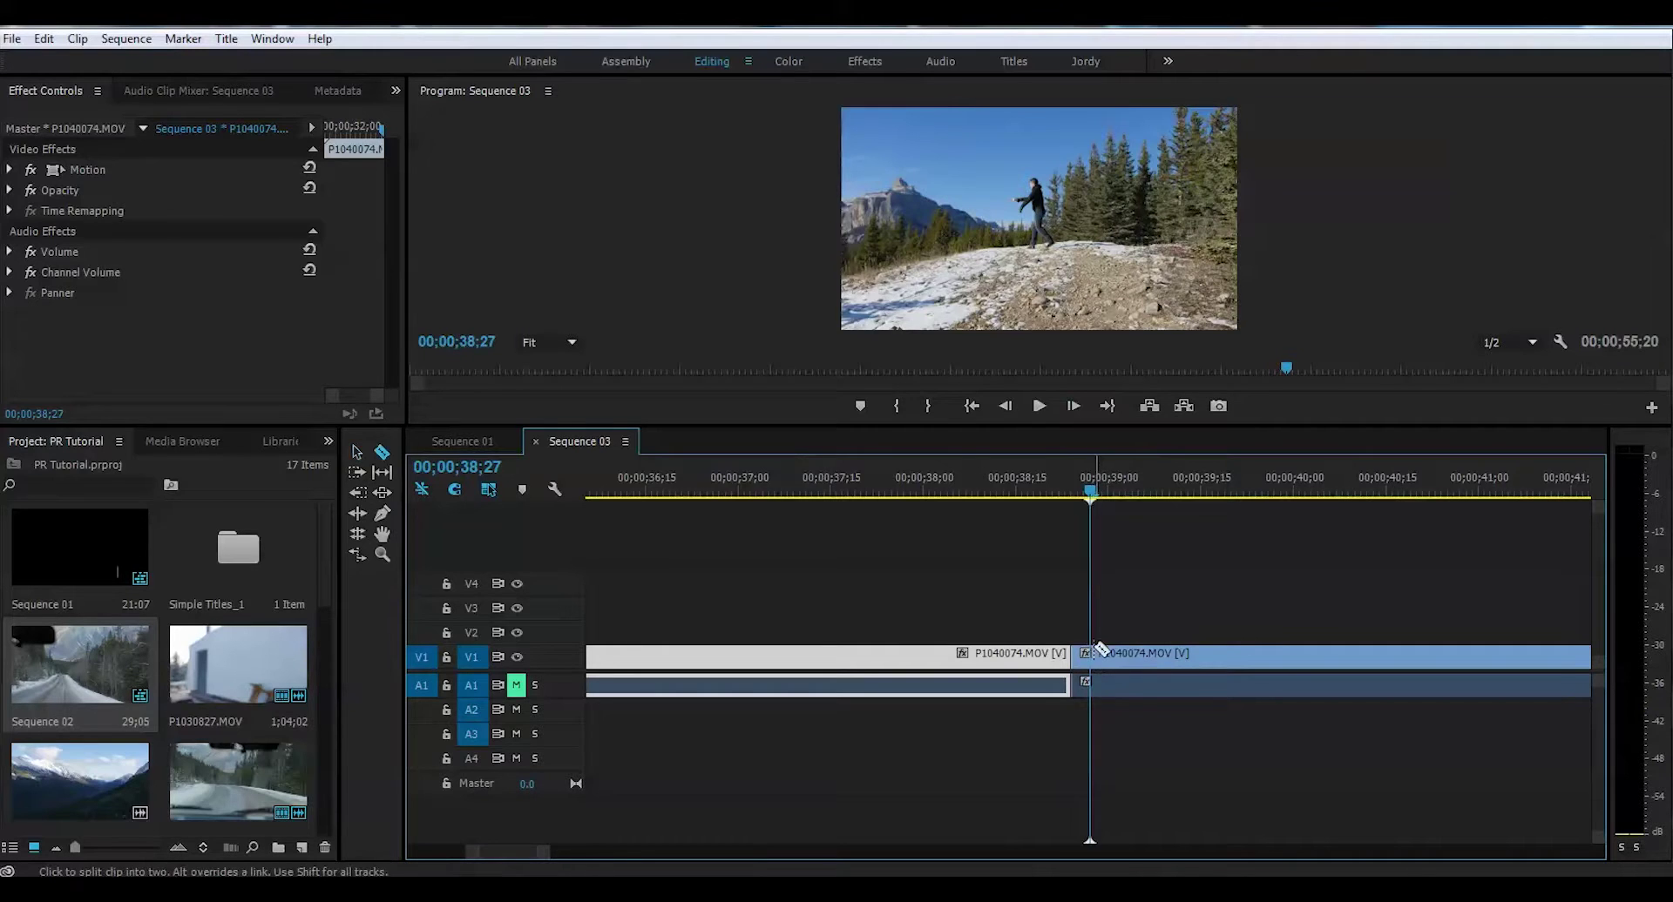
left_click(1096, 654)
key("v")
left_click(1141, 655)
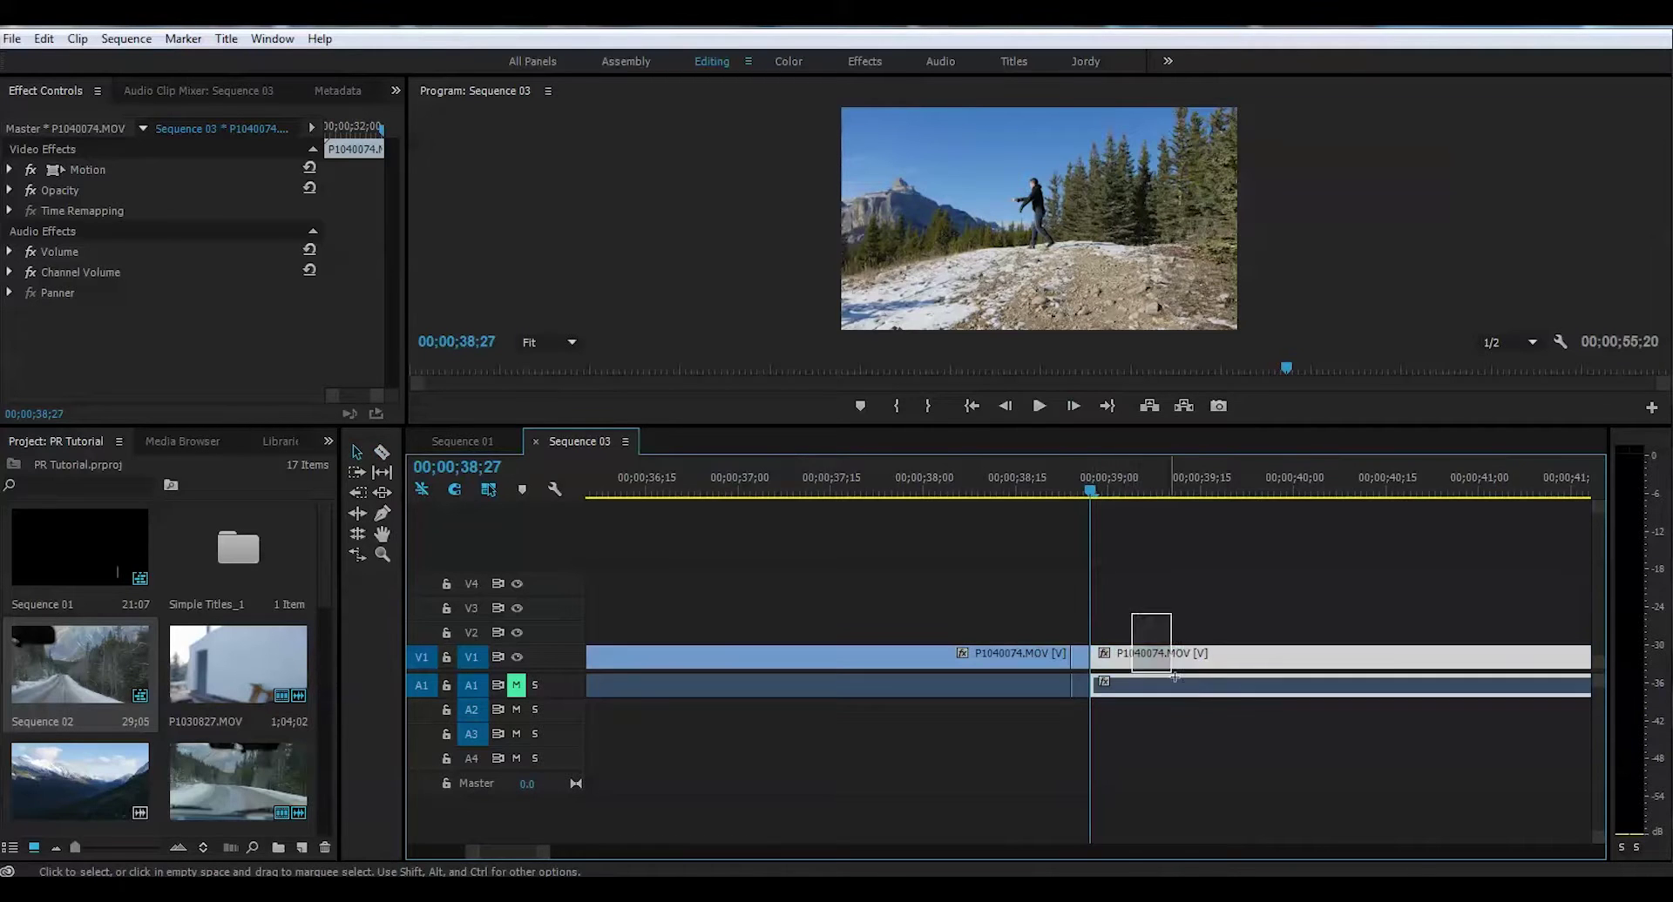
left_click_drag(1176, 666, 1507, 666)
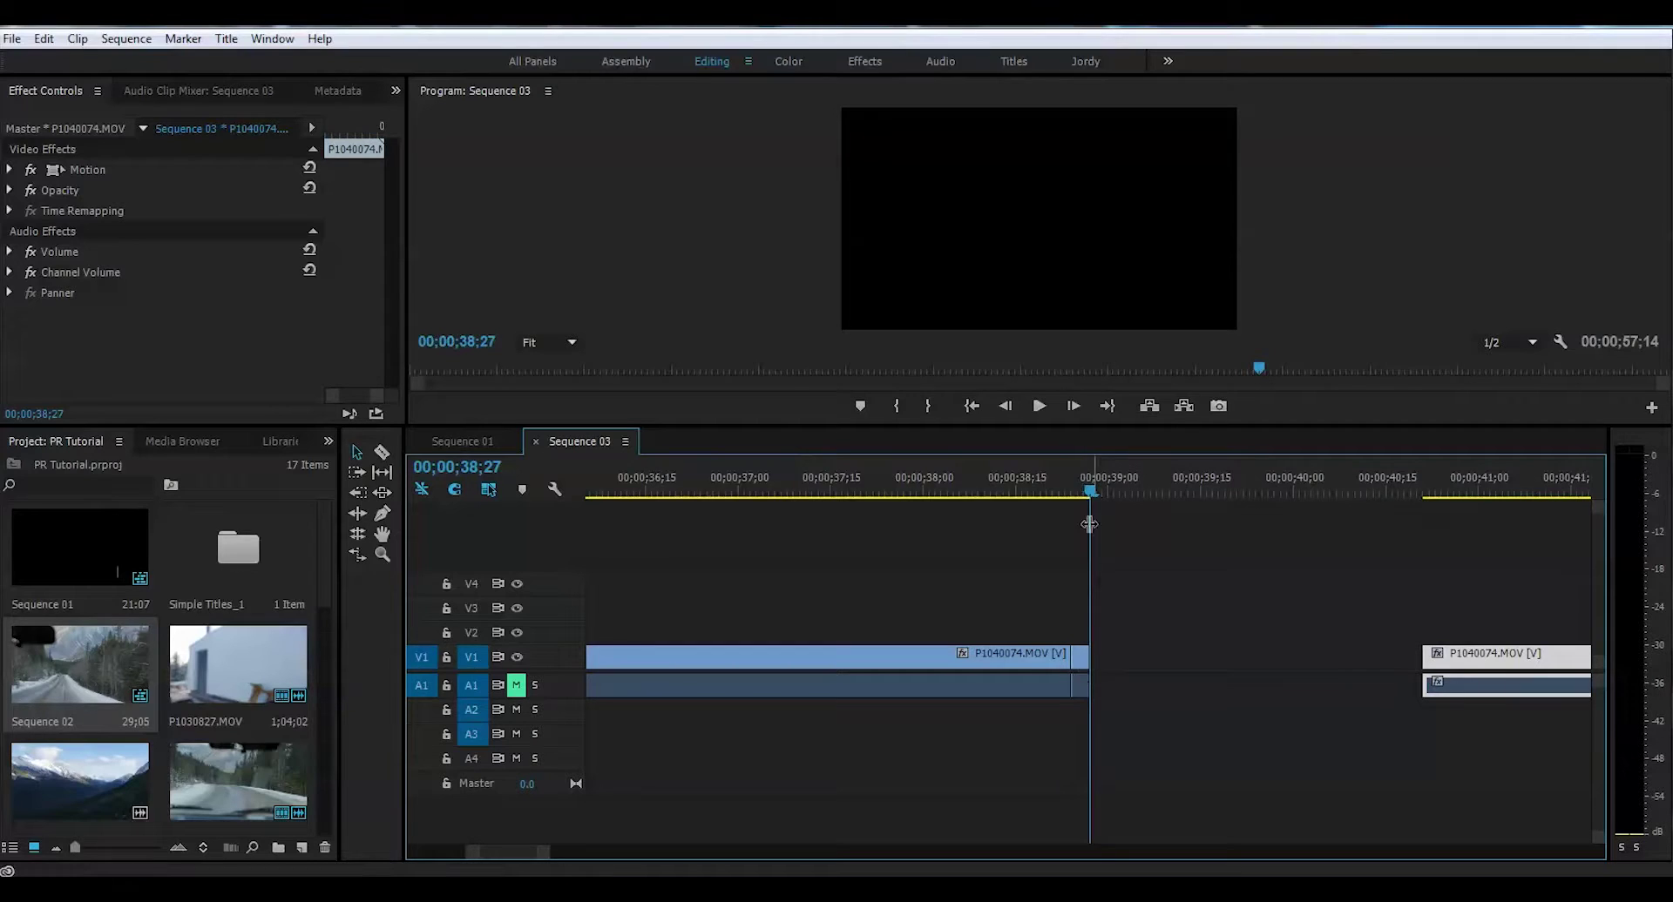
Set the playhead to 00;00;38;22 and move the three-frame piece past the first clip
left_click_drag(1091, 484, 1063, 494)
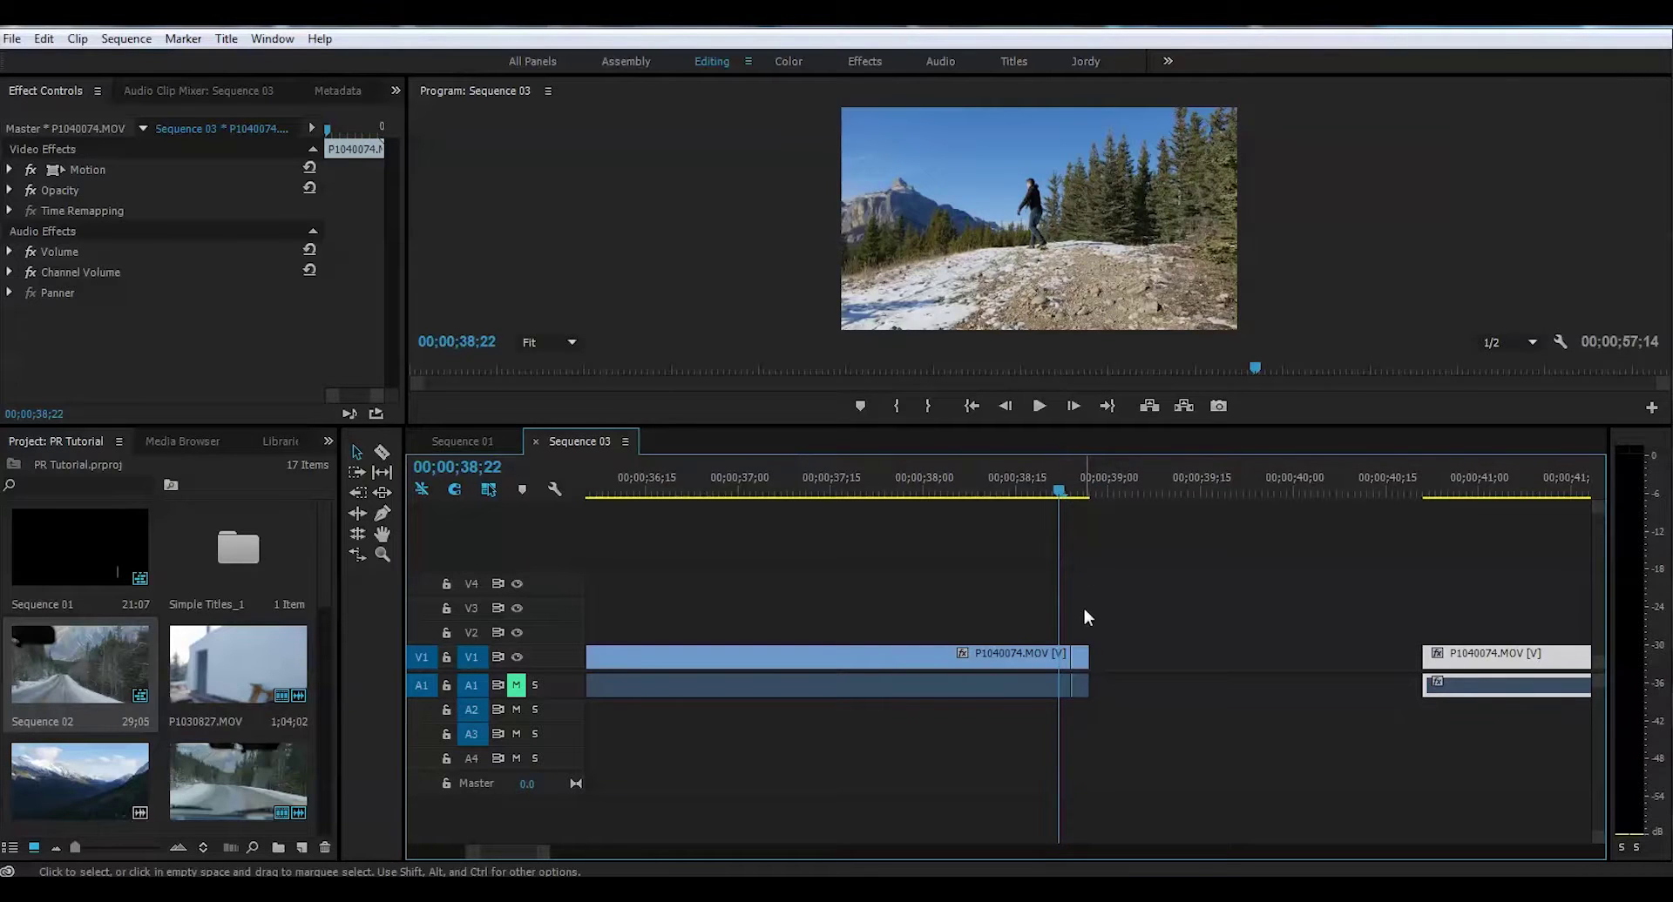
left_click(1080, 679)
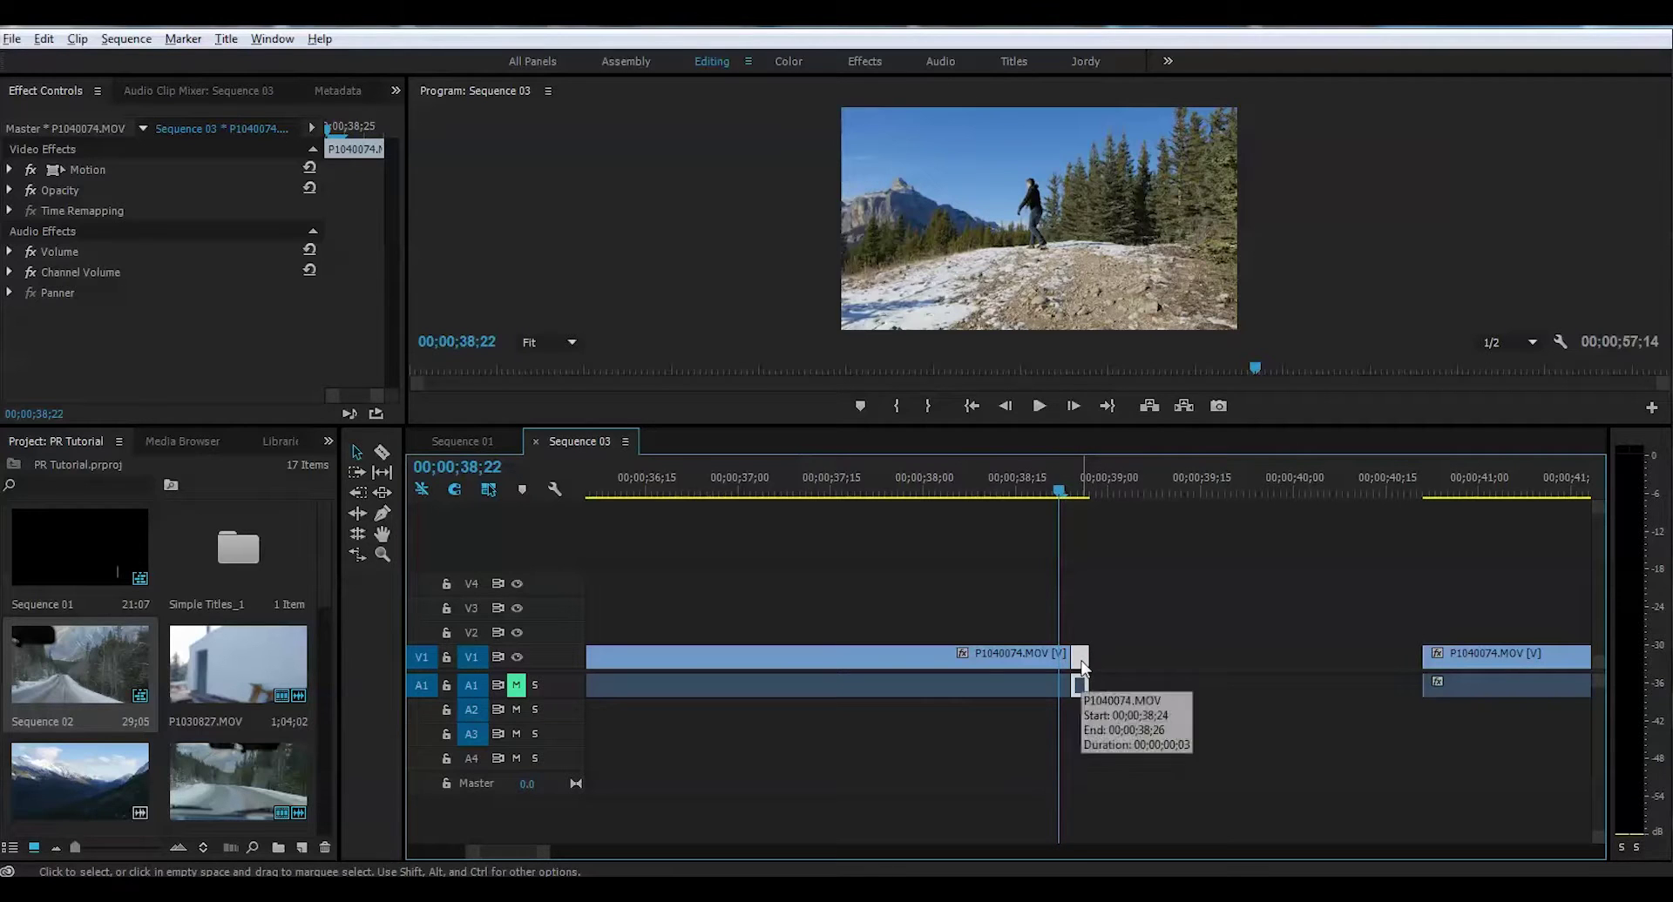
left_click_drag(1083, 666, 1108, 667)
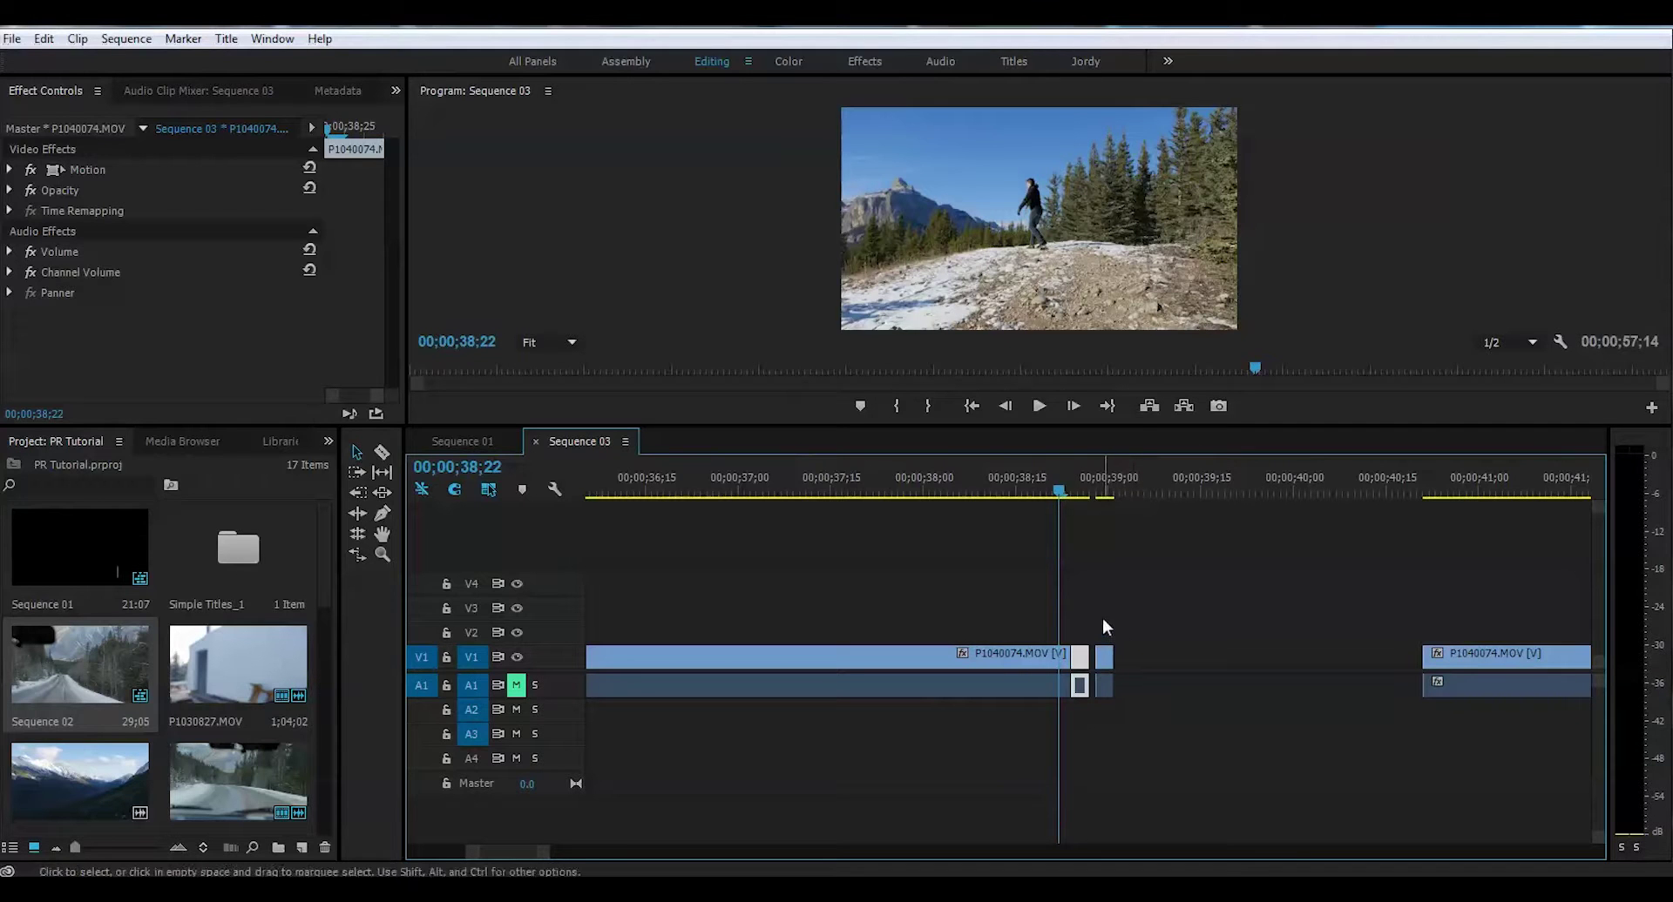
left_click(1103, 658)
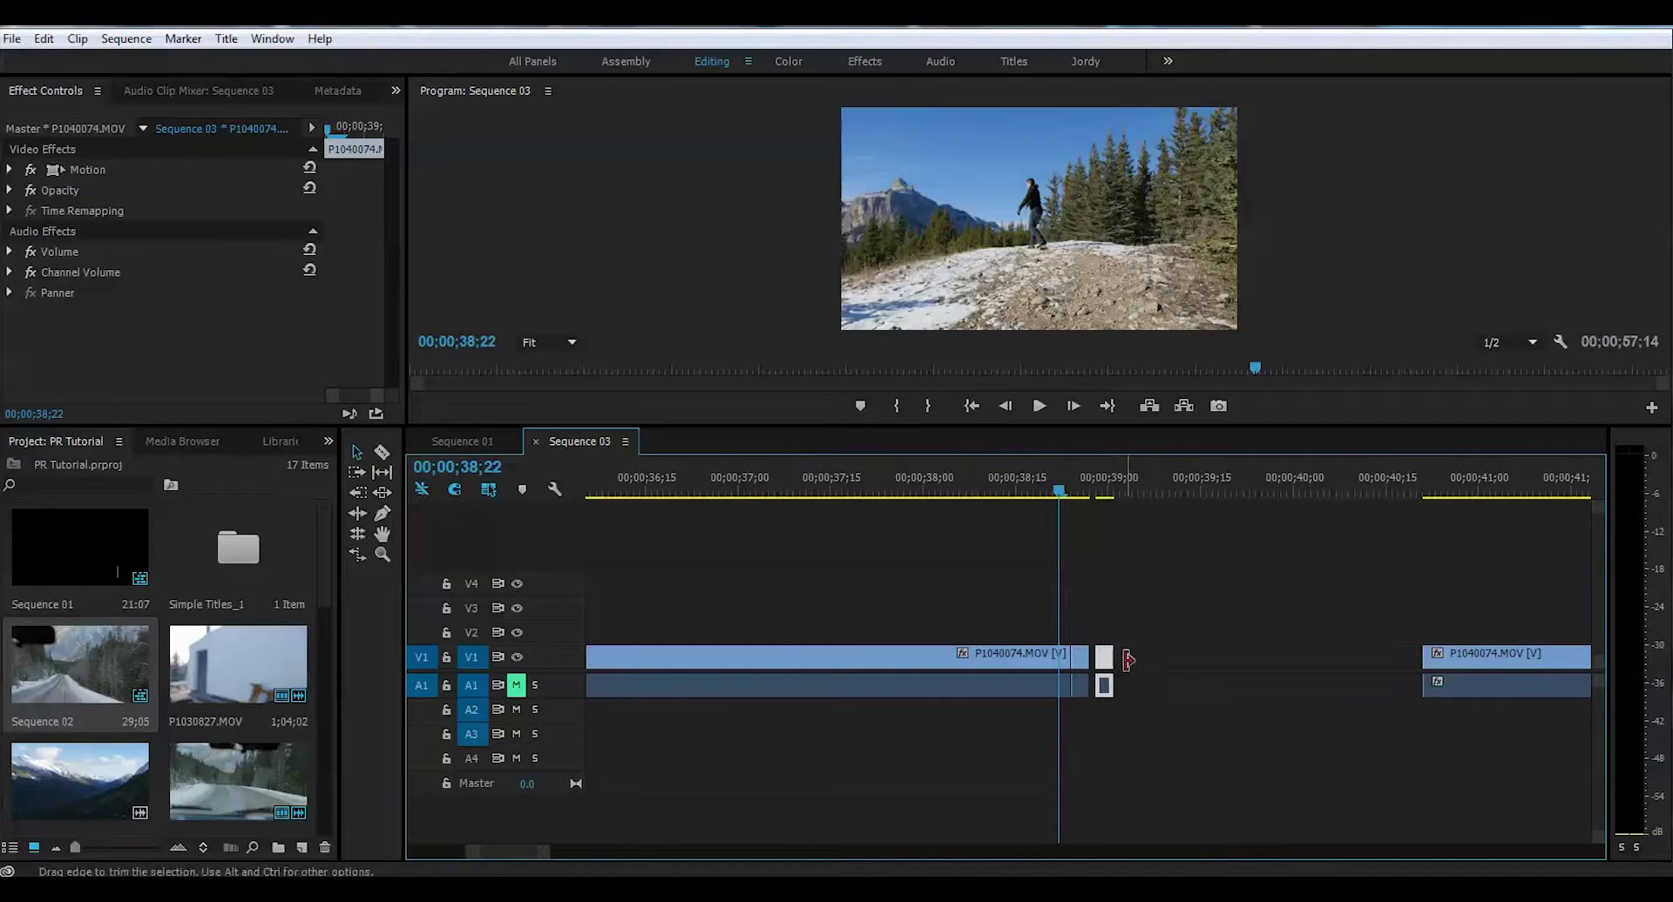
left_click(1126, 613)
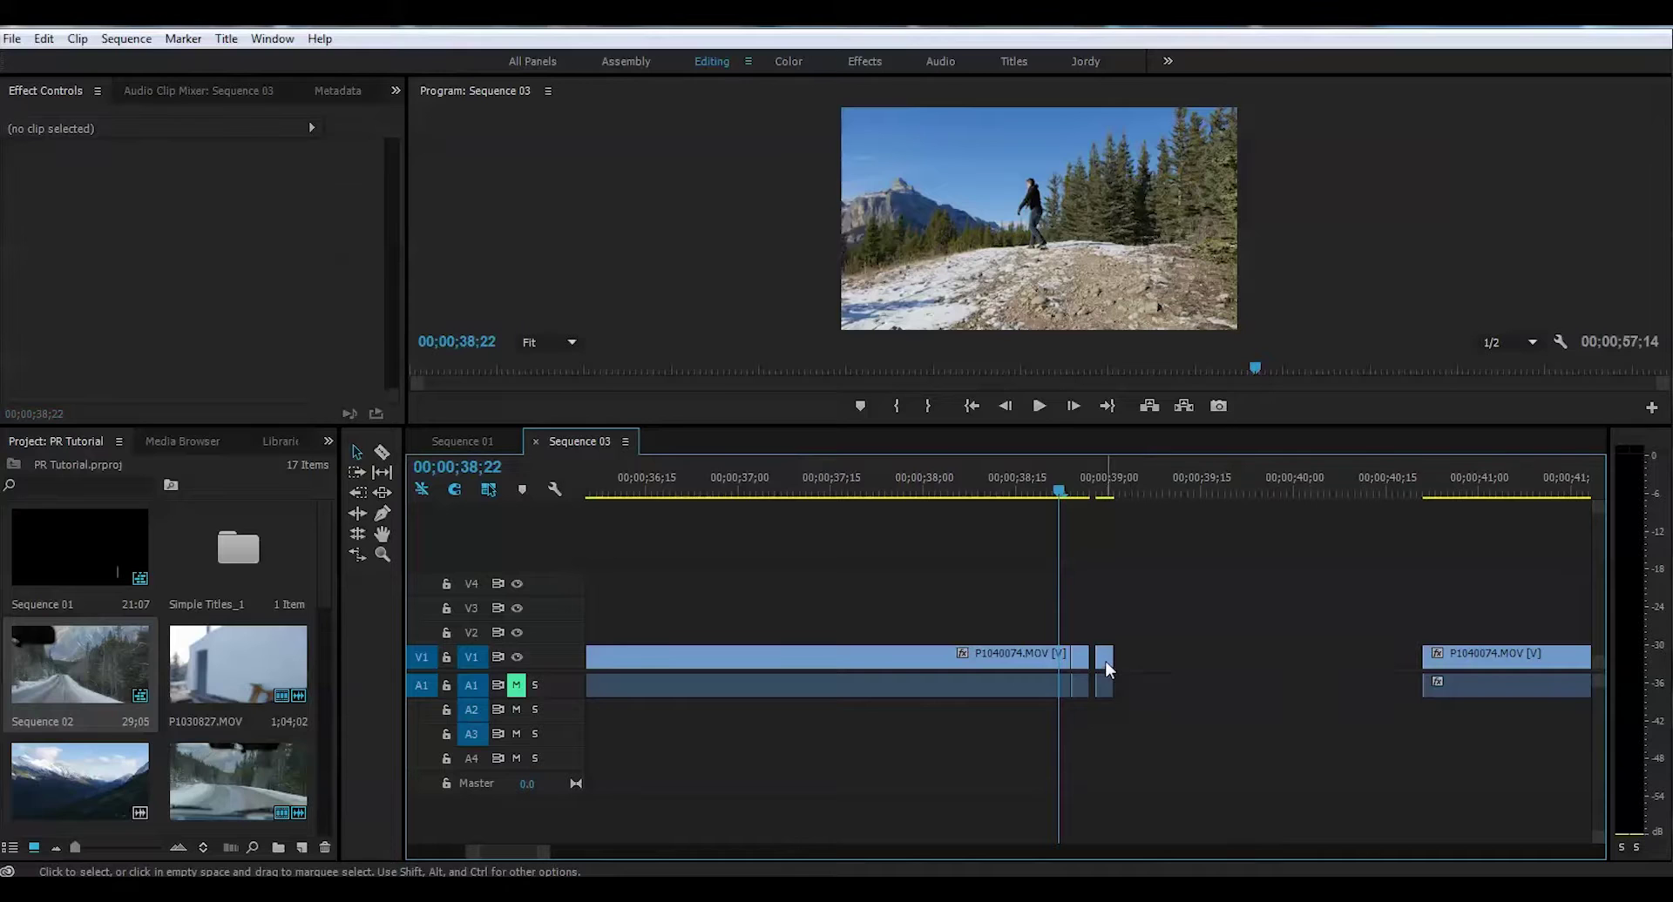
Lengthen the short piece after the gap and delete the extra clip piece
left_click(1108, 669)
left_click_drag(1111, 666, 1130, 667)
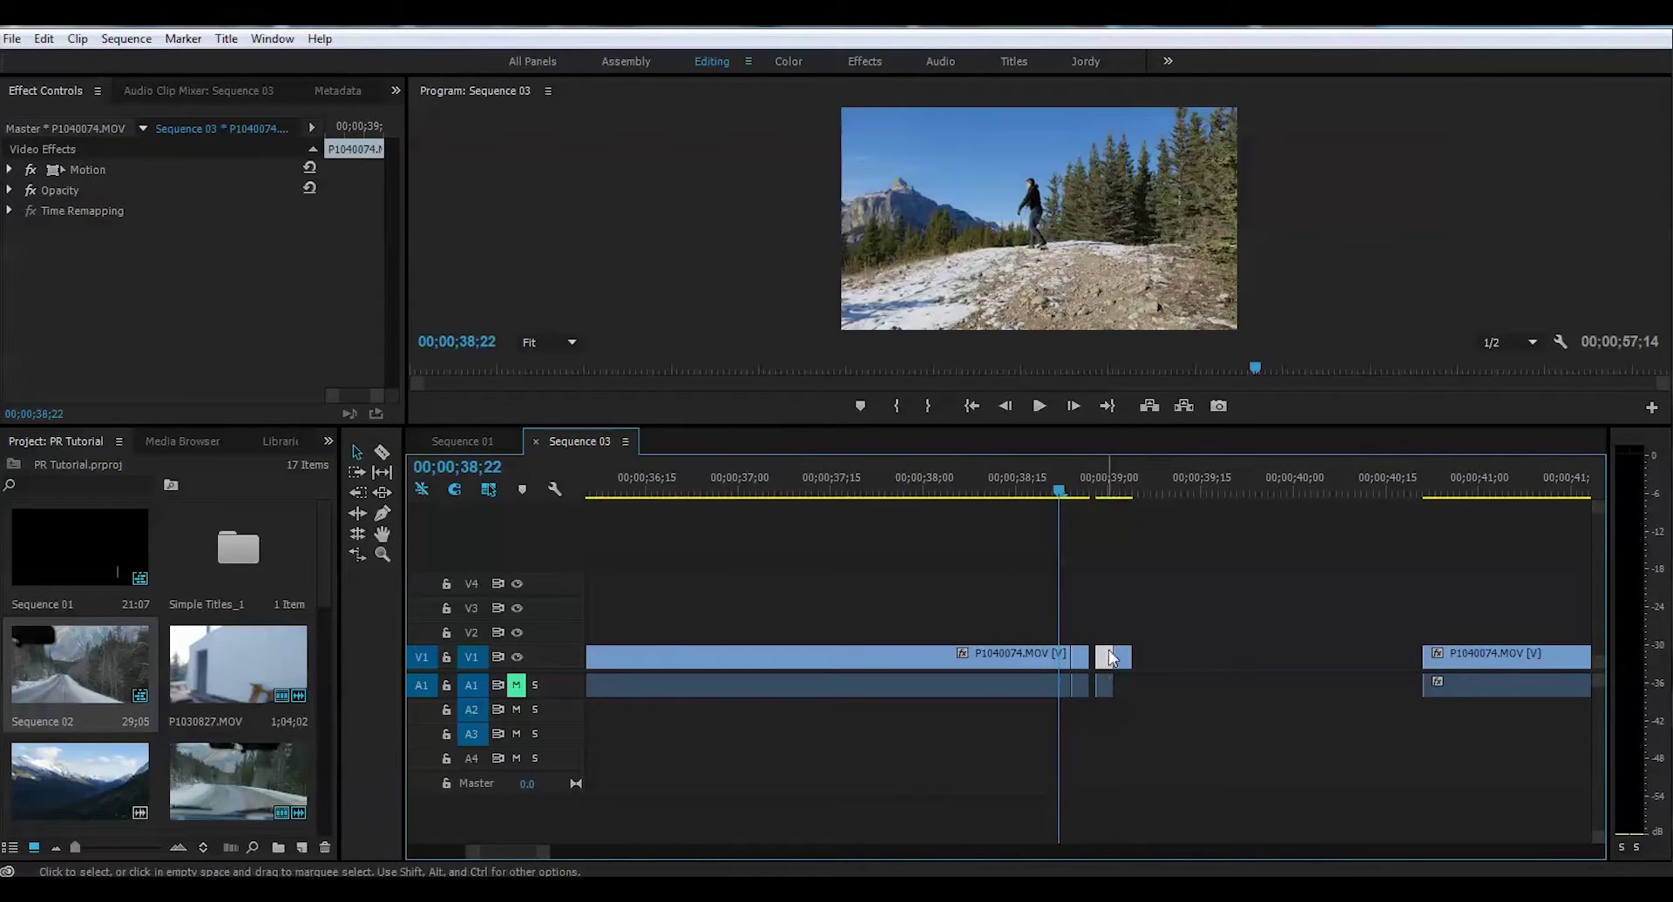
key("Delete")
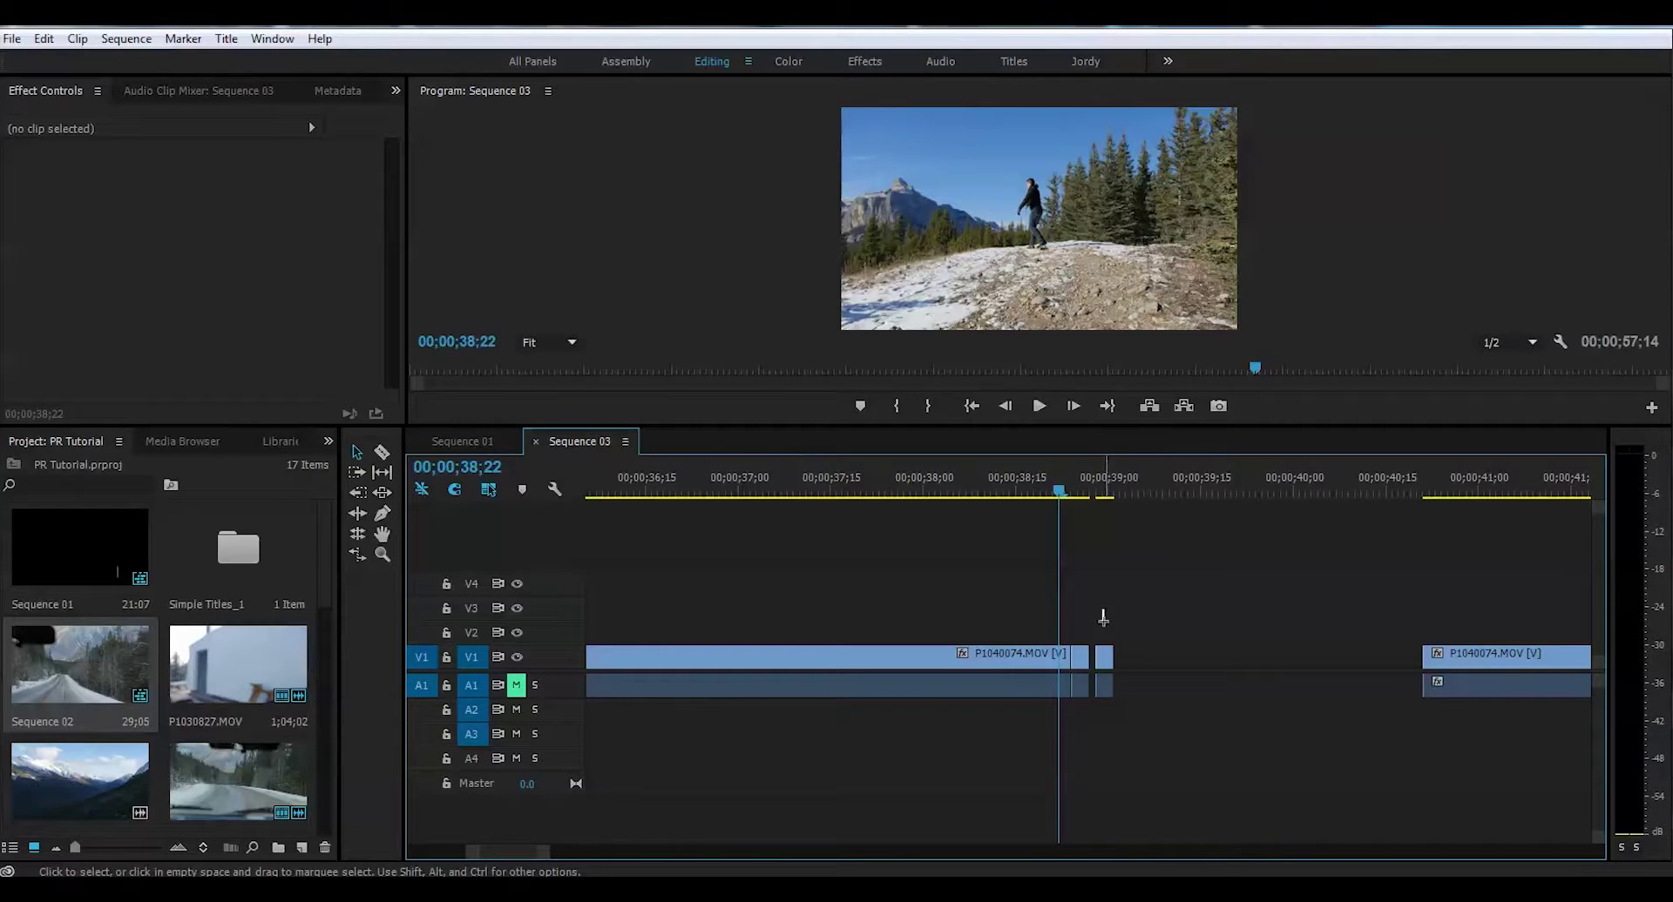
Place a copy of the short piece at 00;00;39;03 and slide the remaining clip left toward it
left_click(1104, 657)
mouse_move(1106, 662)
left_mouse_down()
mouse_move(1155, 666)
mouse_move(1115, 664)
left_mouse_up()
left_click_drag(1390, 616, 1508, 717)
left_click_drag(1472, 664, 1178, 662)
Drop the remaining clip against the pieces and set the middle three-frame piece to Reverse Speed
left_click(1173, 576)
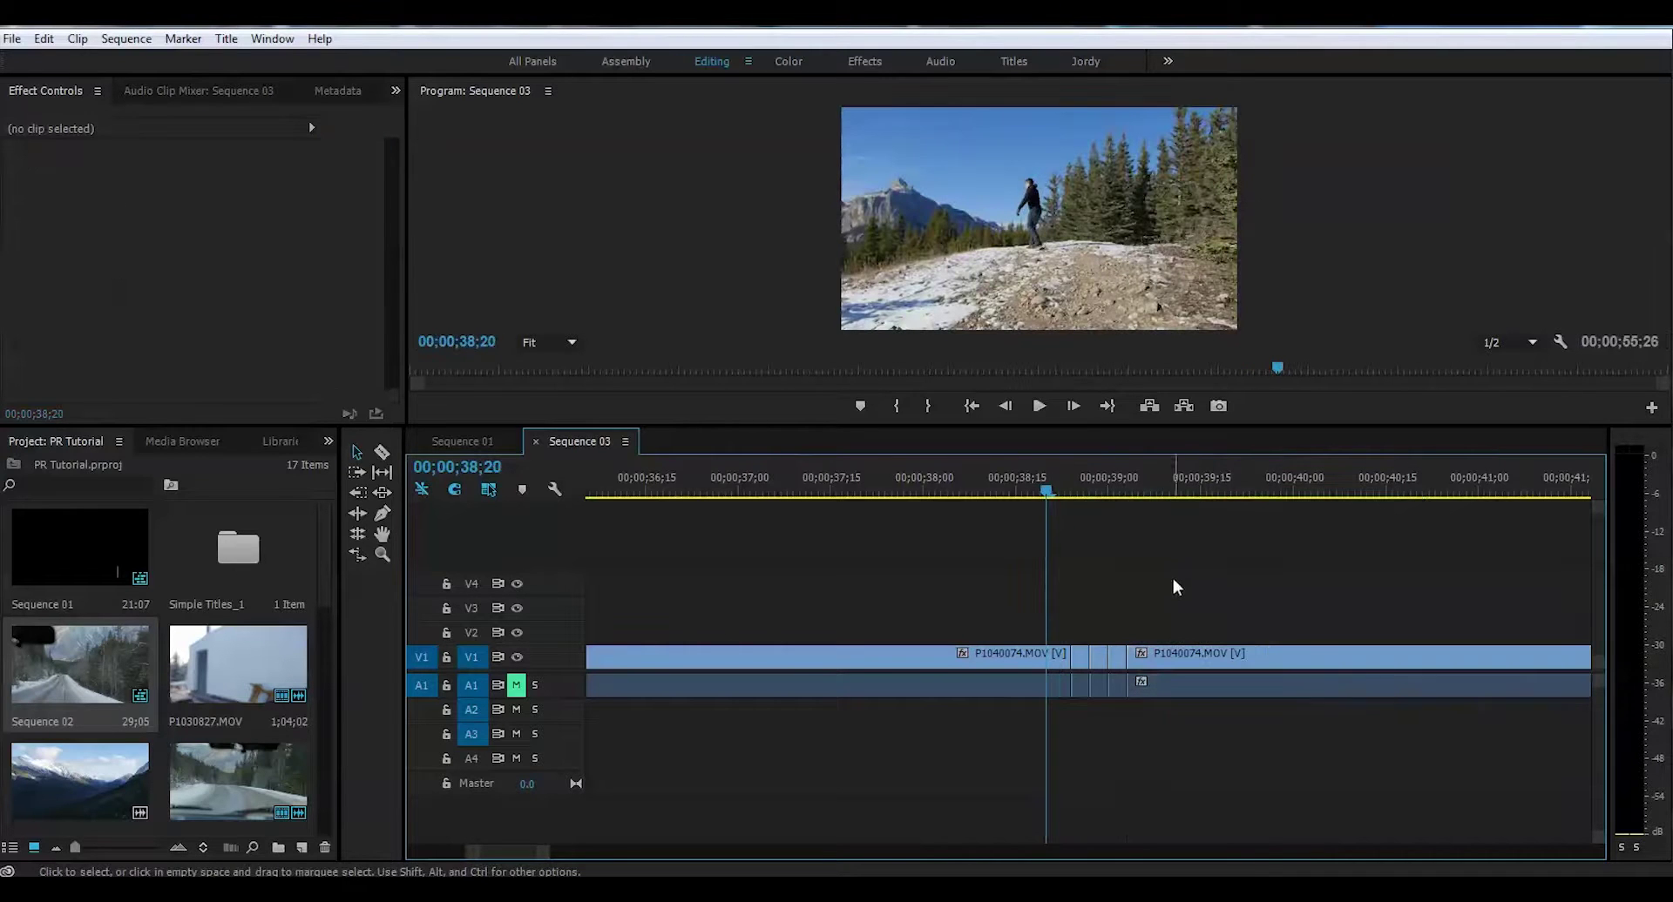
left_click(1095, 658)
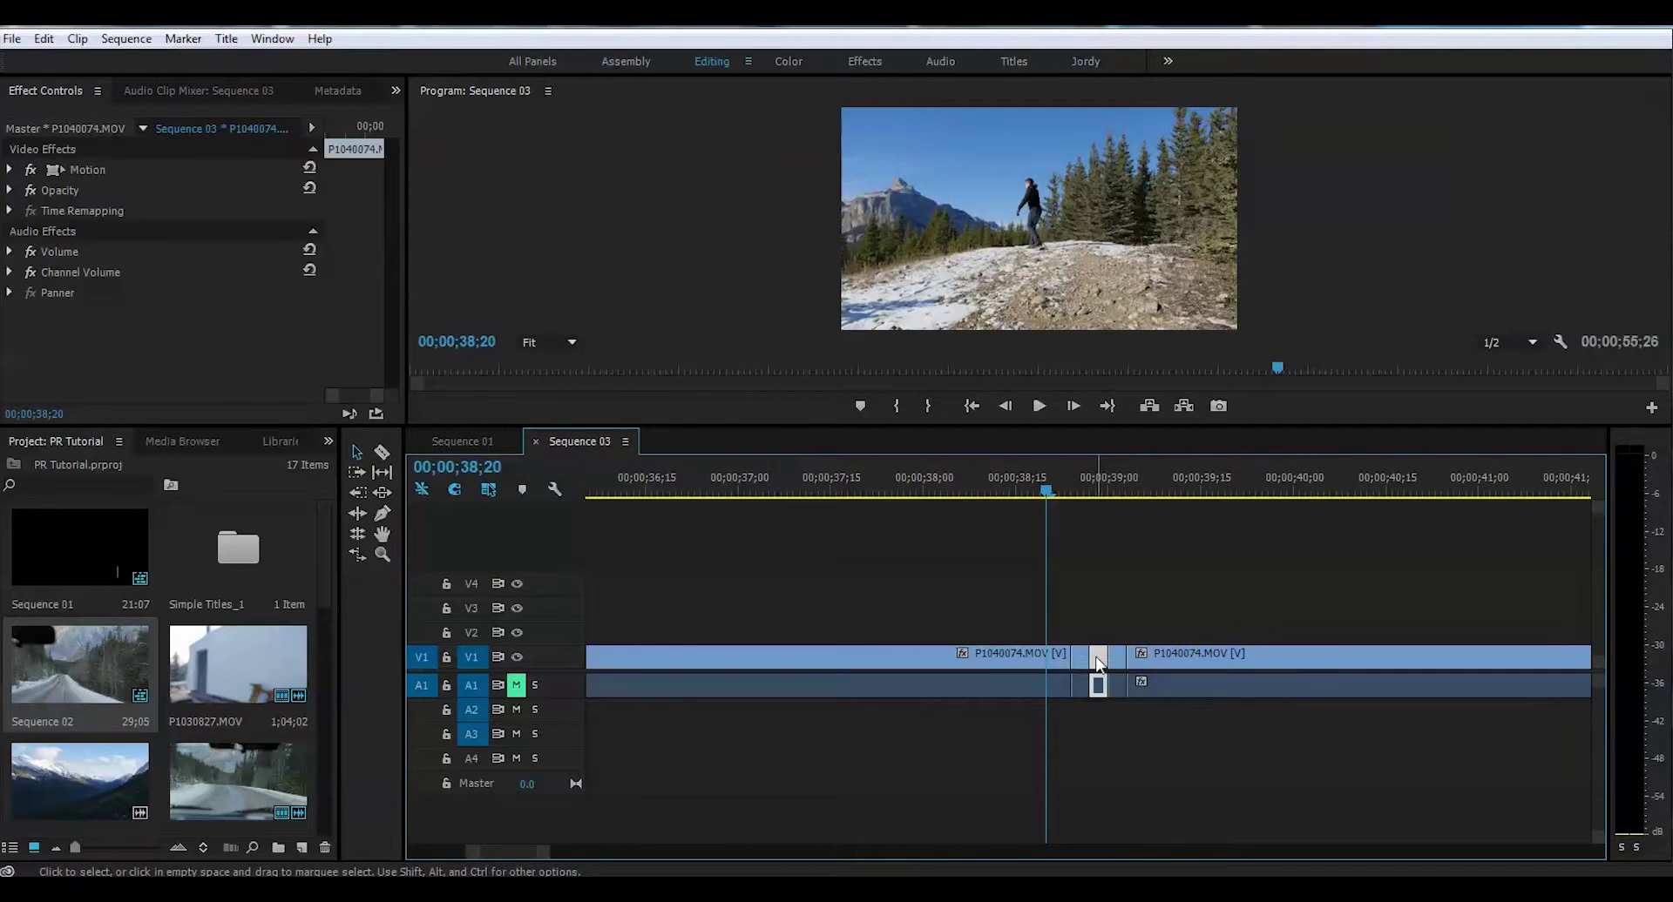
right_click(1097, 662)
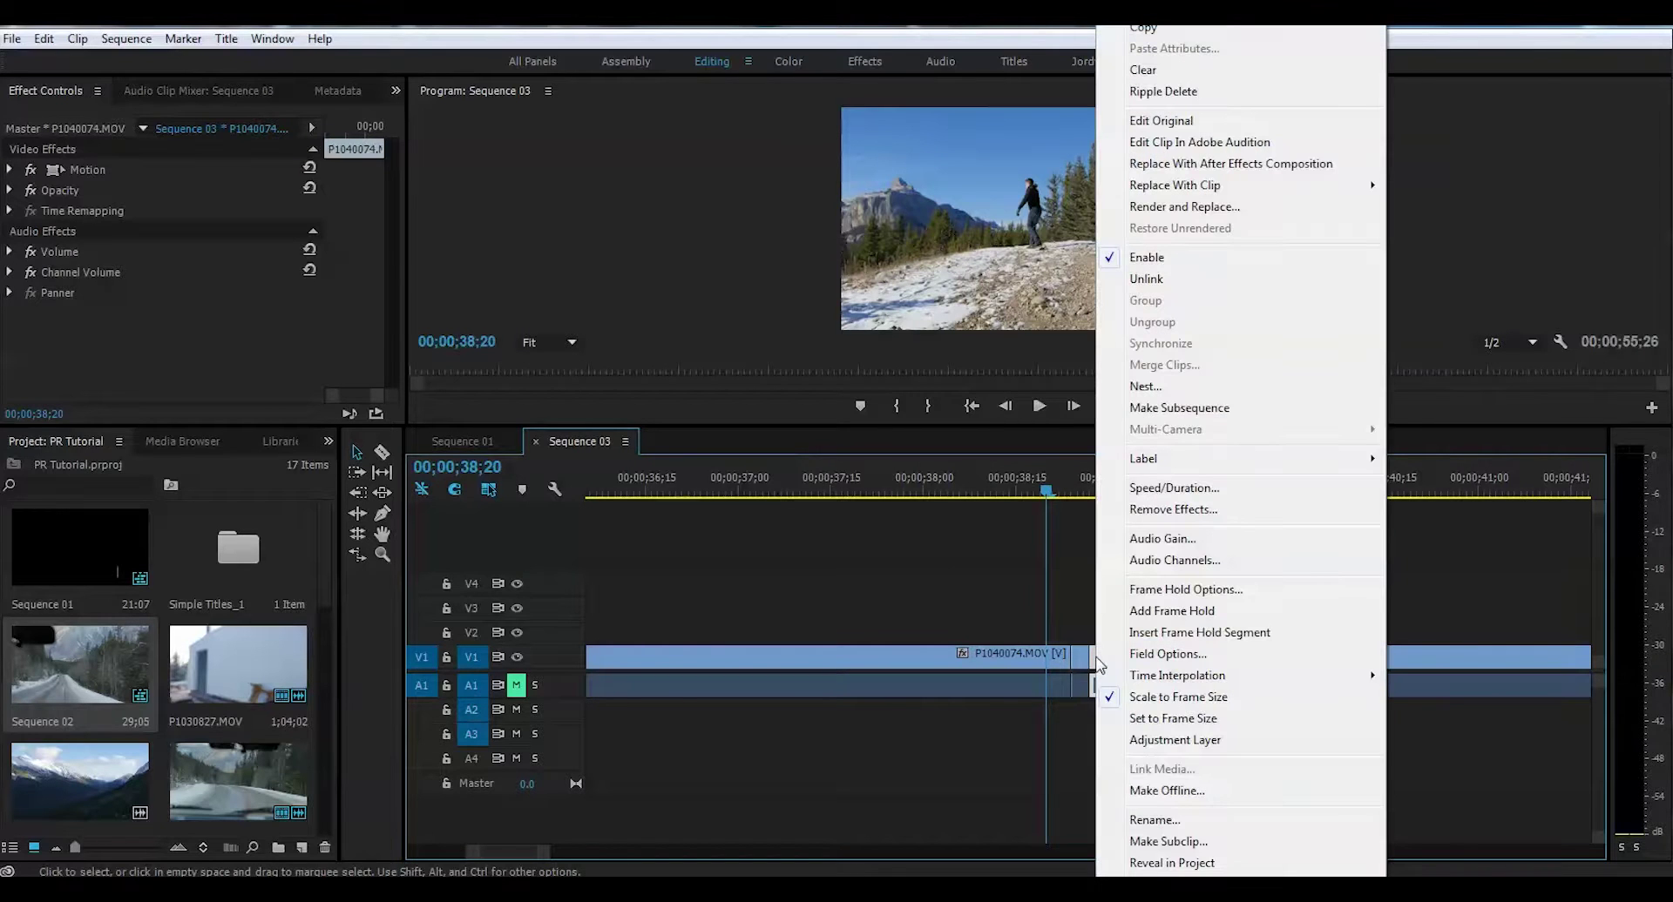
left_click(1158, 490)
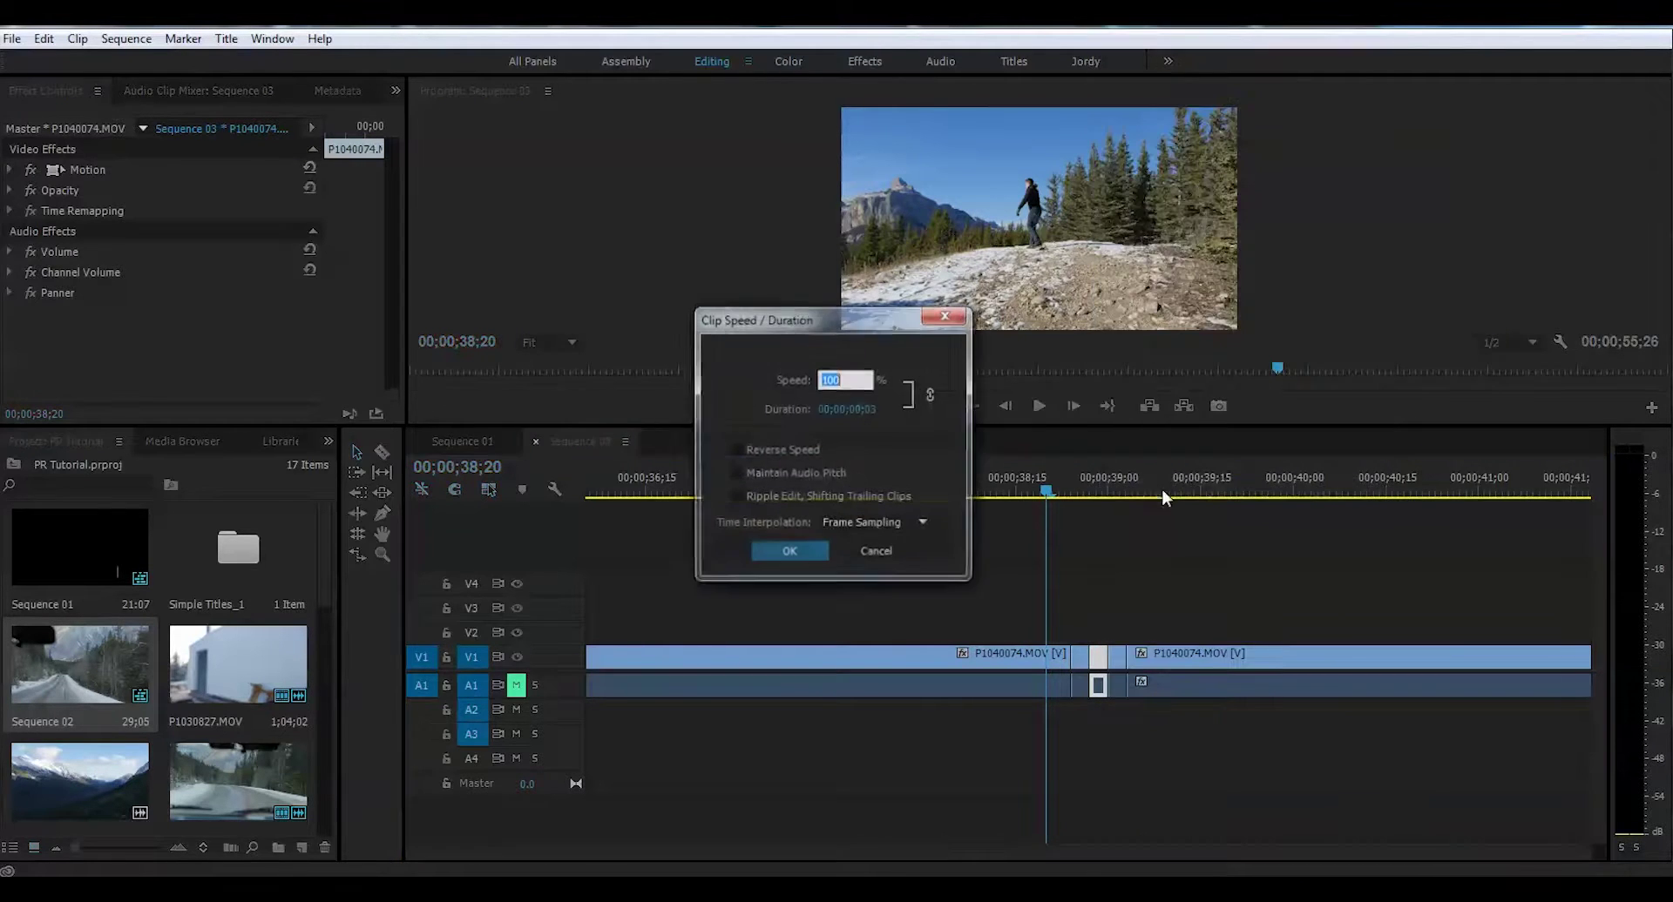
left_click(734, 450)
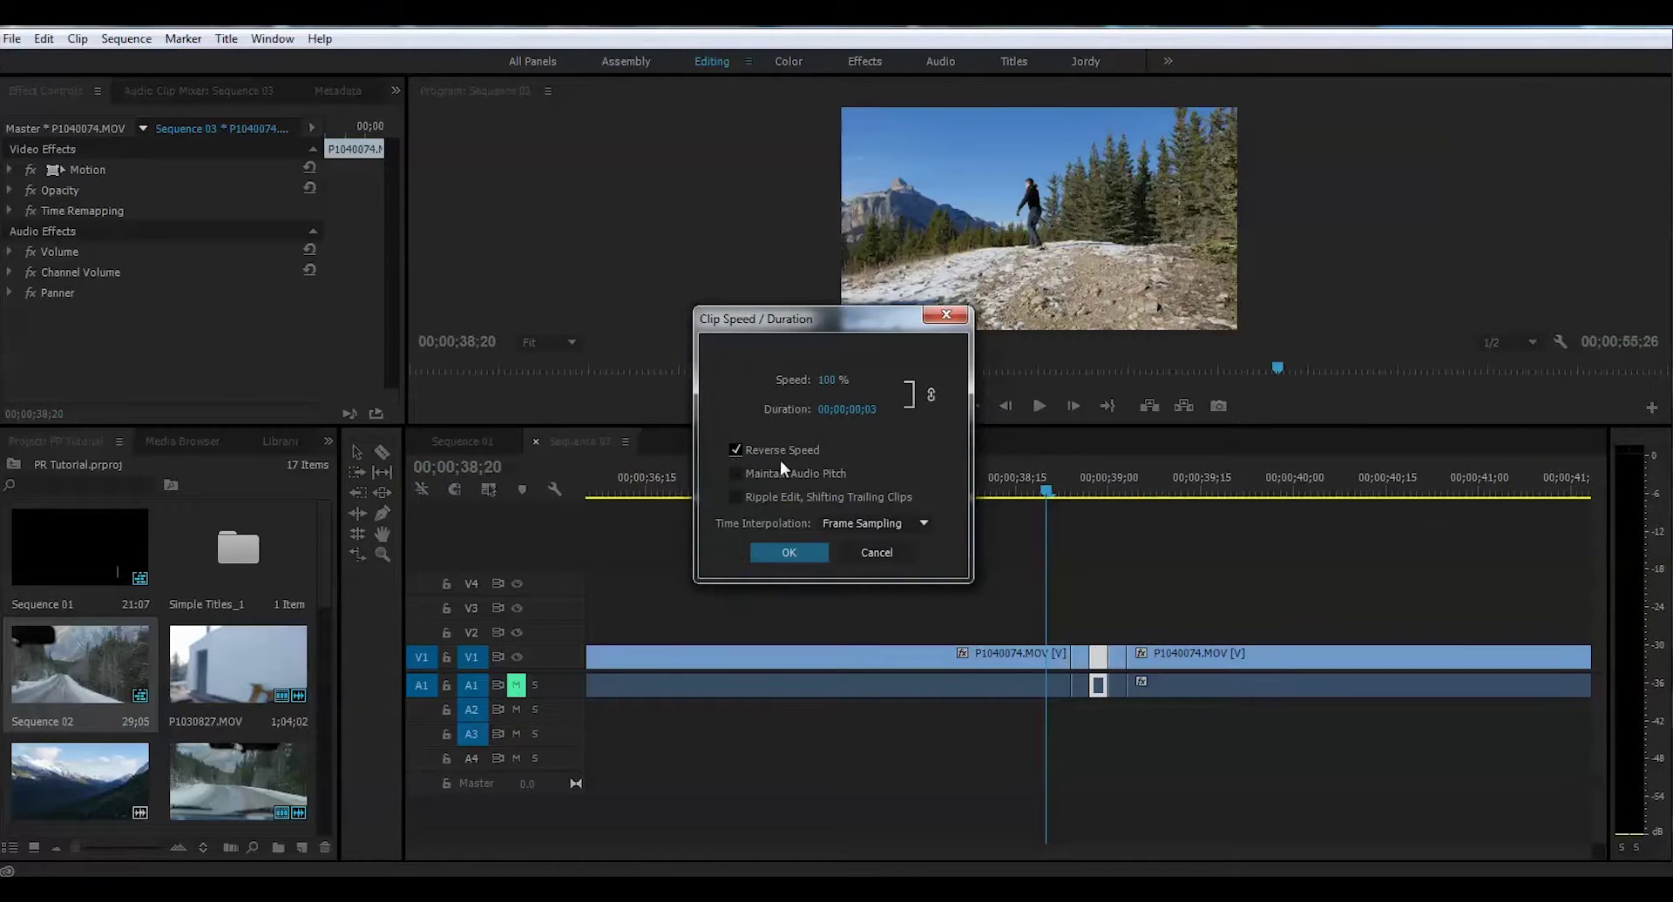
left_click(789, 553)
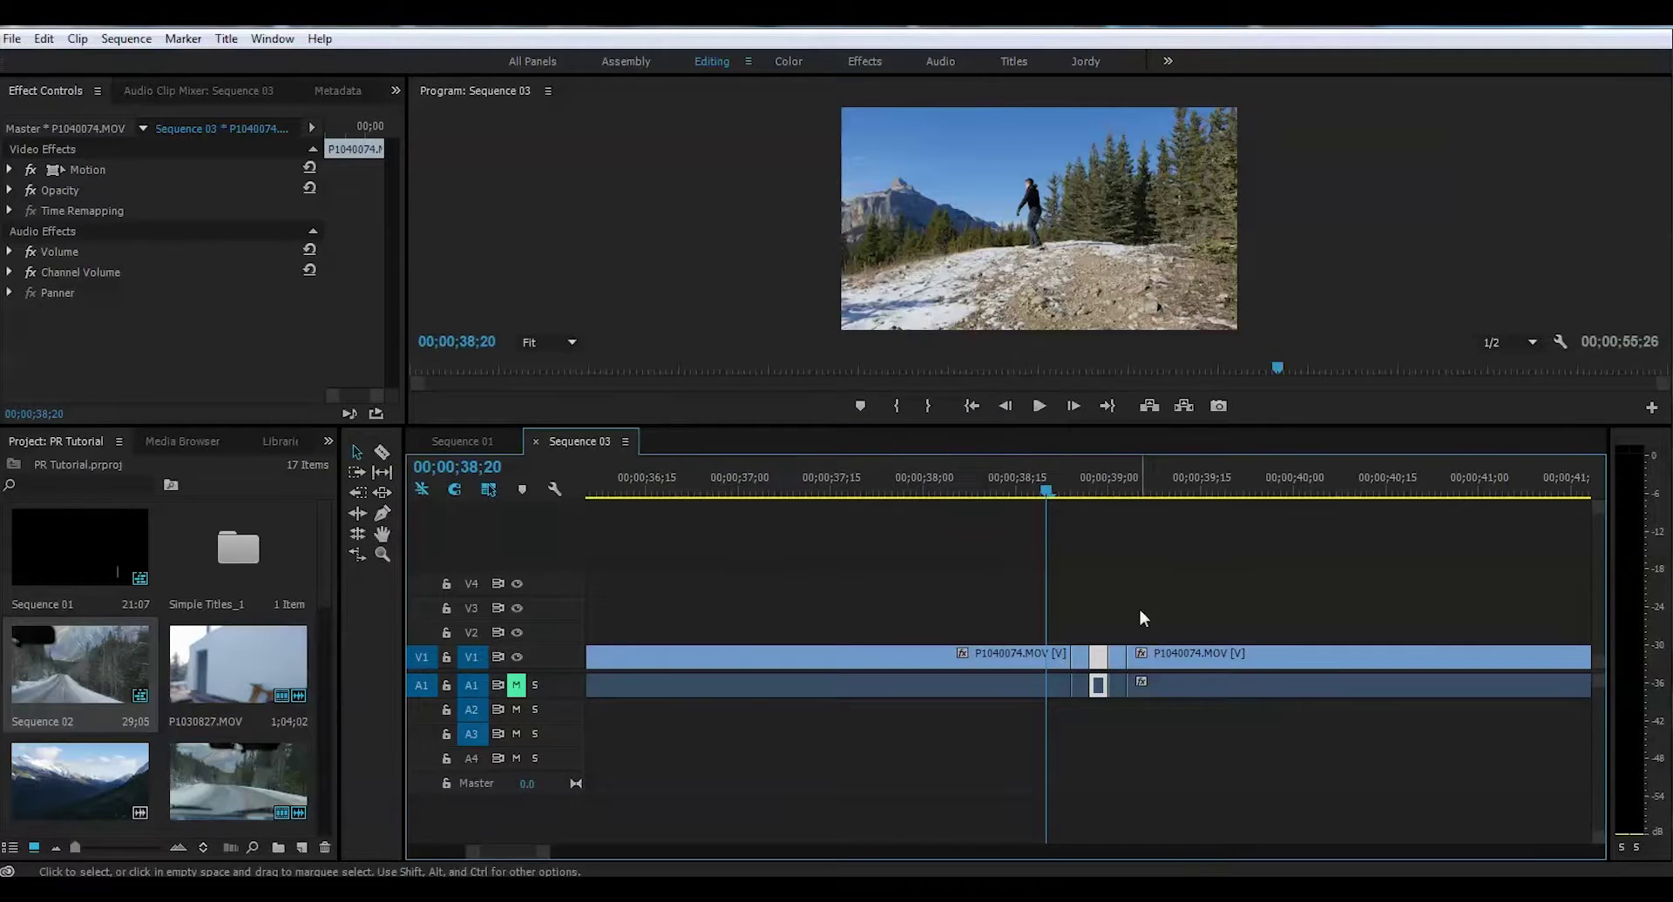